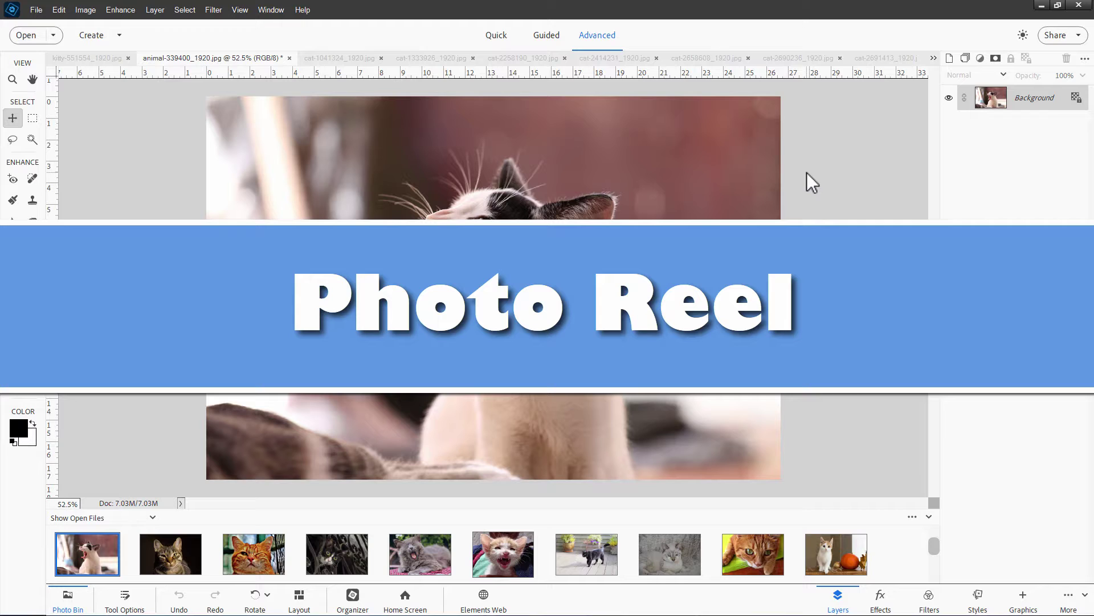
# Step: Open the Create button's dropdown of projects for the open cat photos, then close it
pyautogui.click(119, 35)
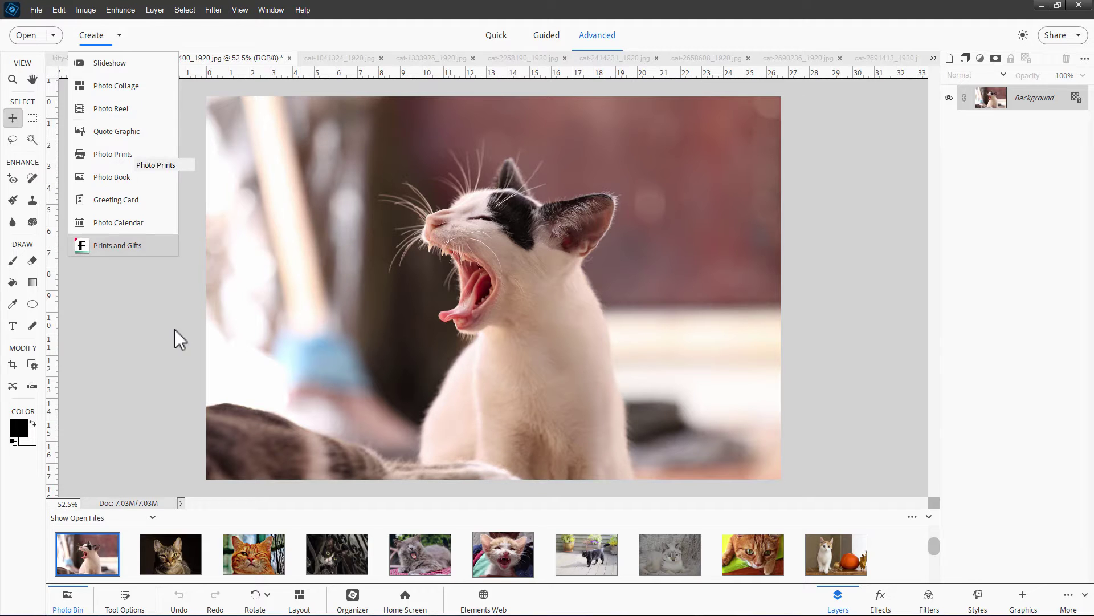
pyautogui.click(160, 322)
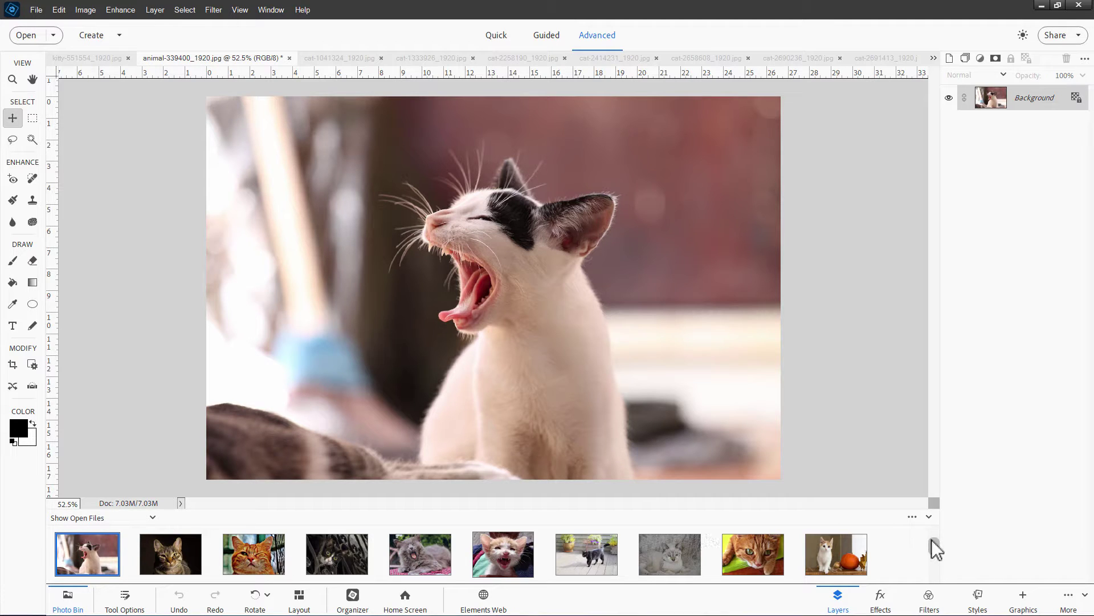
# Step: Choose Photo Reel from the Create menu to build a reel from all open cat photos
pyautogui.click(93, 38)
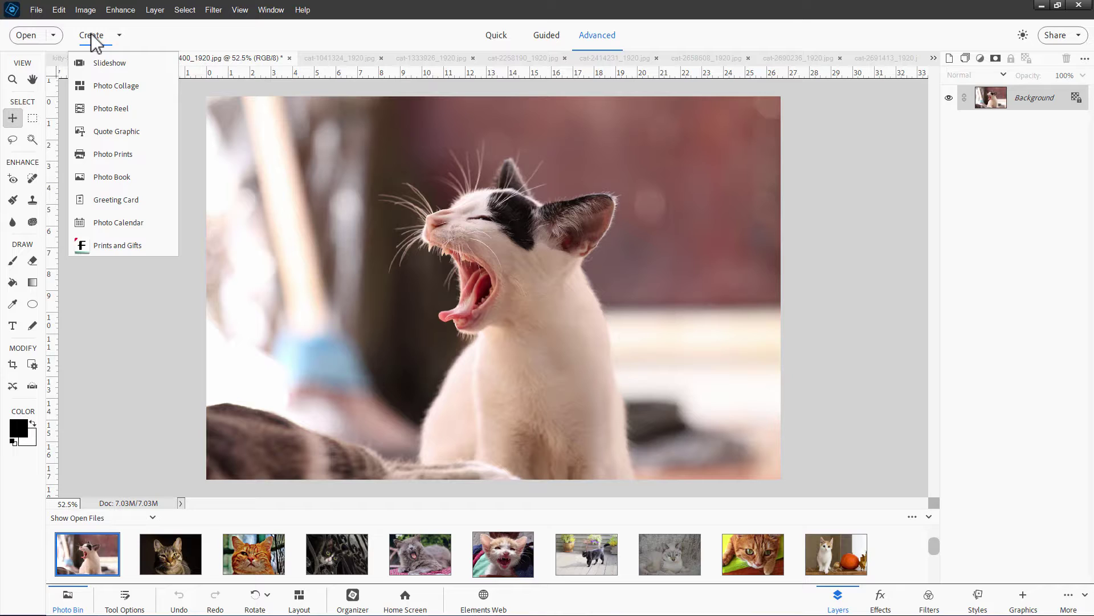
pyautogui.click(124, 110)
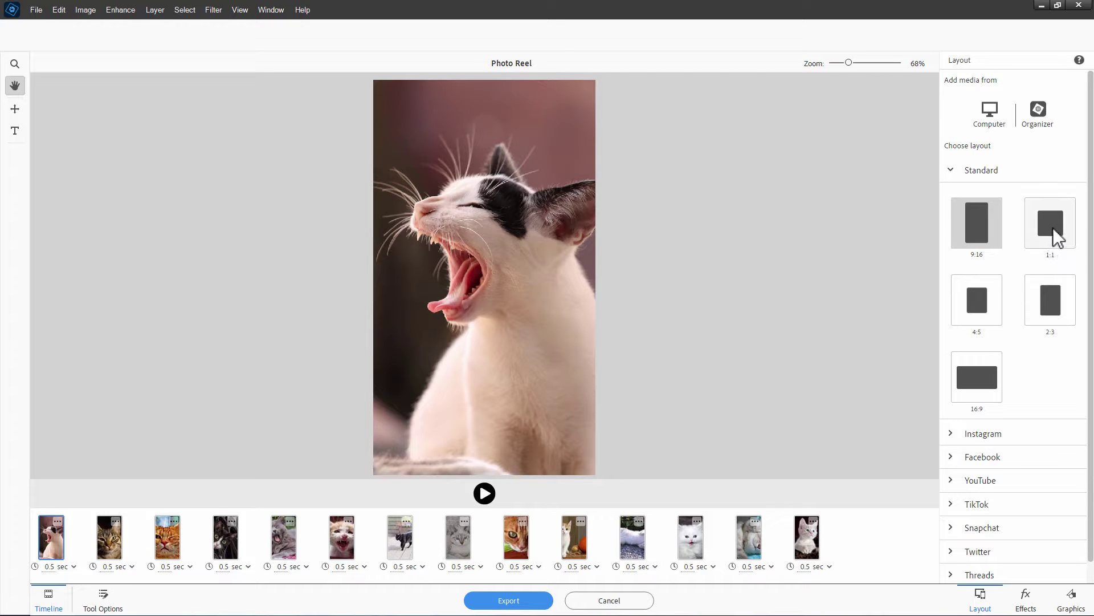
# Step: Try the 1:1 and 9:16 layouts, browse the platform groups, then apply Instagram Reel
pyautogui.click(1052, 227)
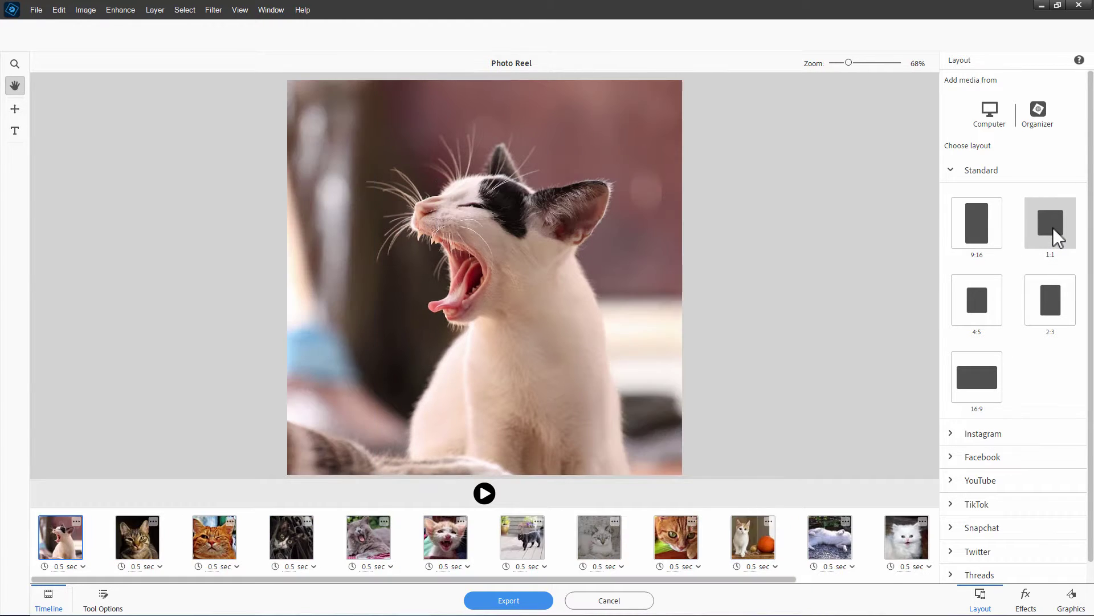
pyautogui.click(986, 231)
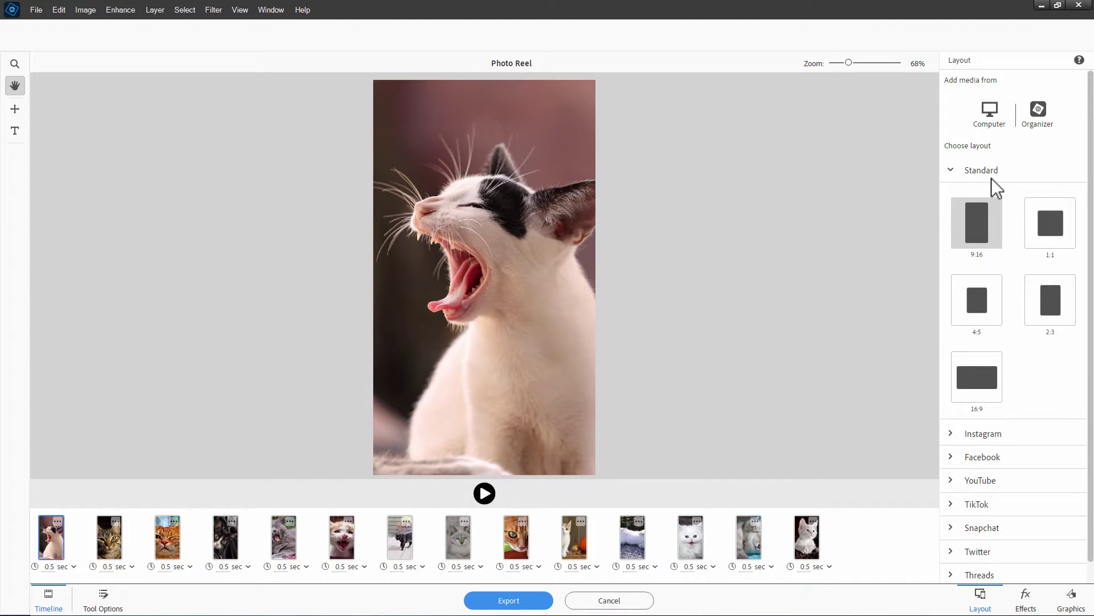
pyautogui.click(950, 170)
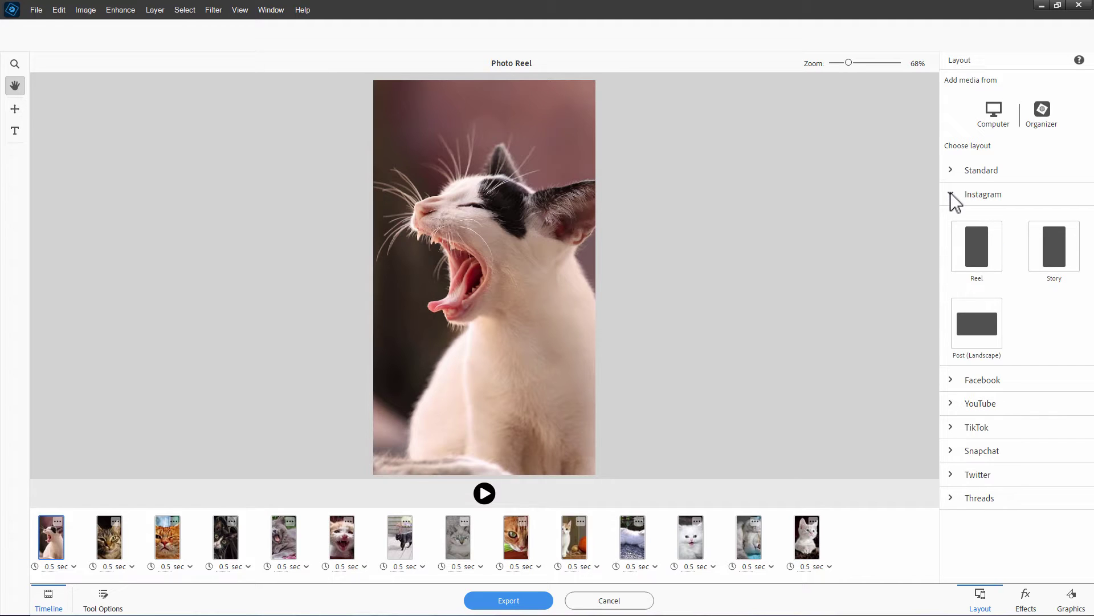
pyautogui.click(951, 195)
pyautogui.click(950, 217)
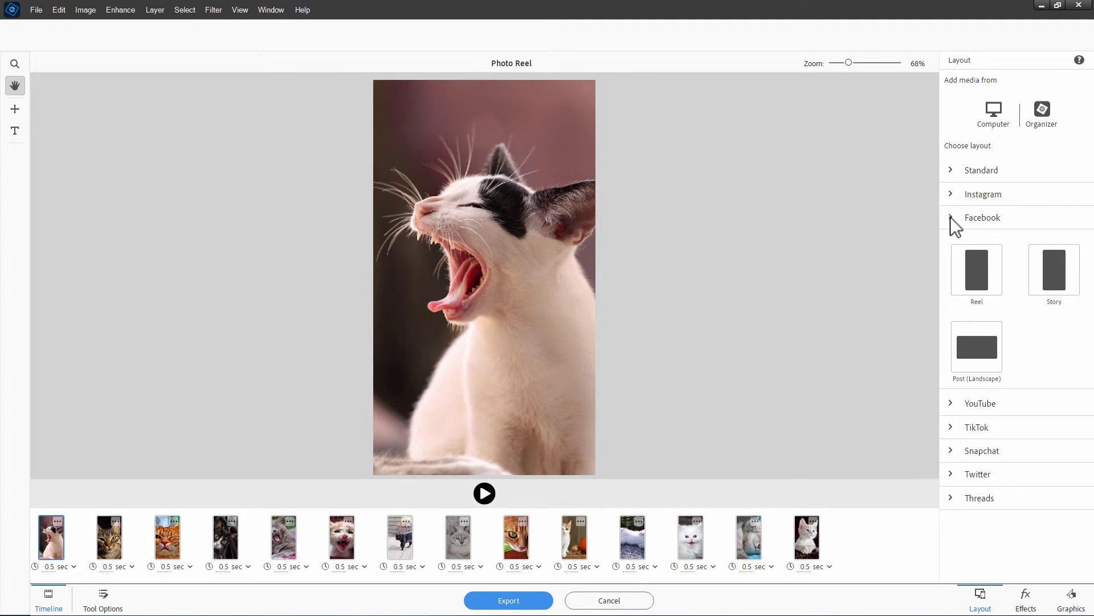
pyautogui.click(950, 217)
pyautogui.click(951, 240)
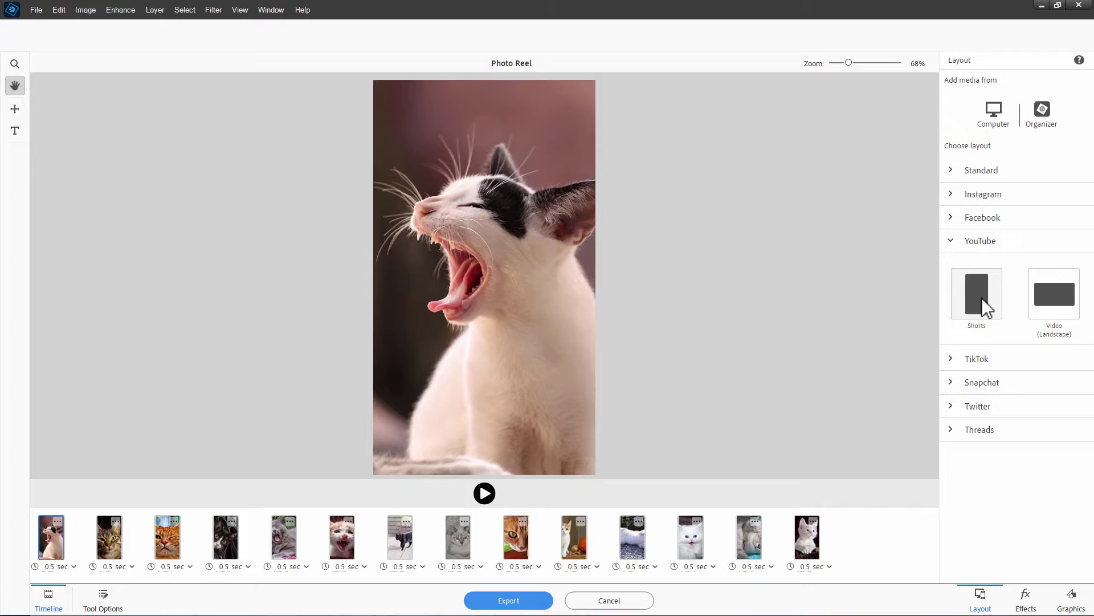
pyautogui.click(951, 241)
pyautogui.click(950, 265)
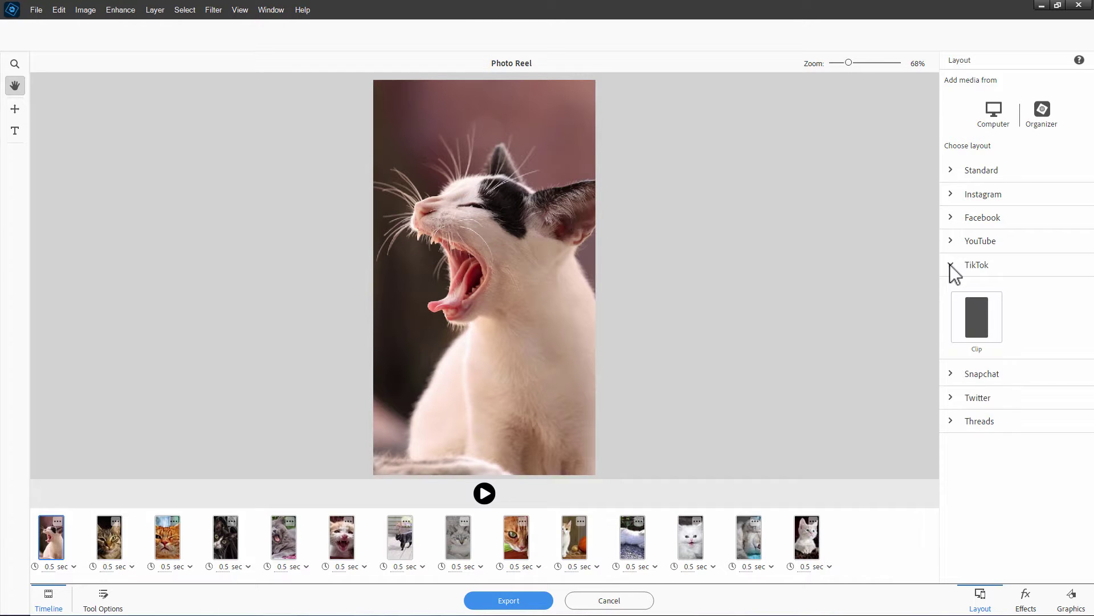
pyautogui.click(950, 265)
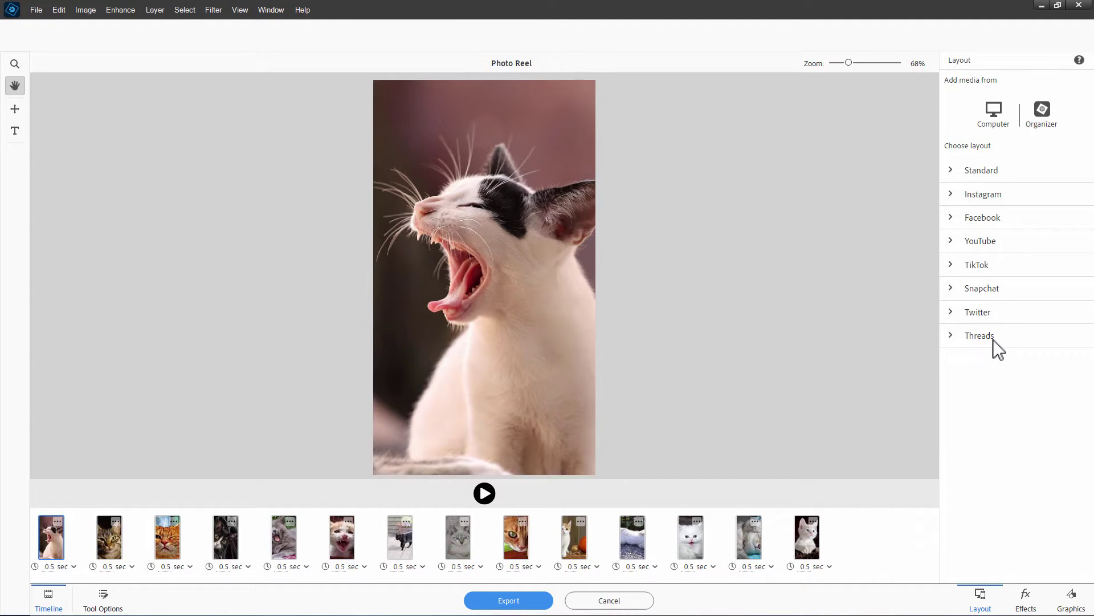
pyautogui.click(951, 194)
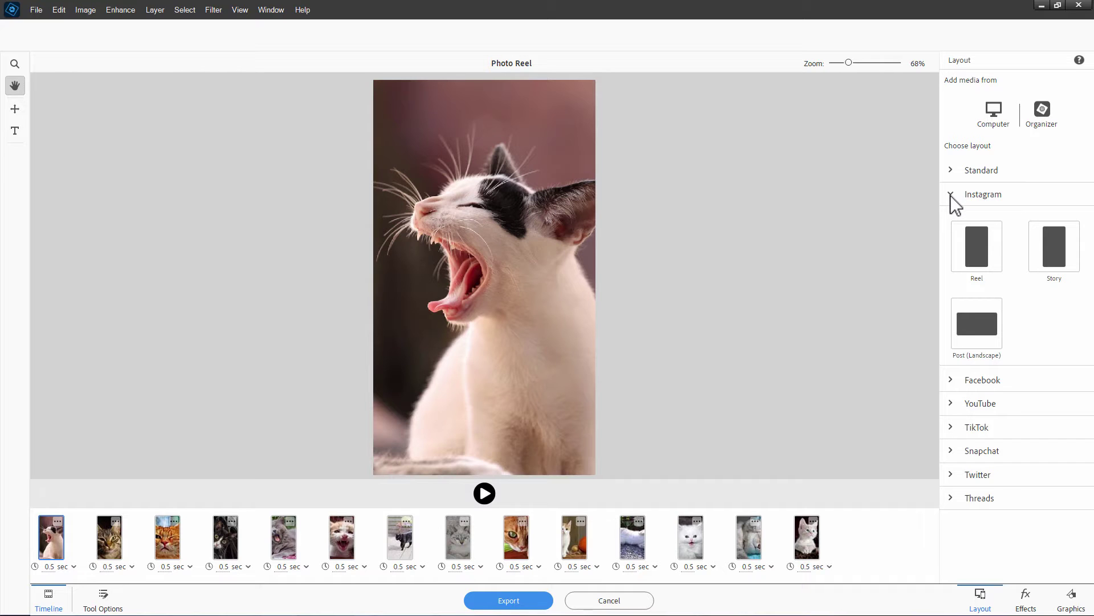
pyautogui.click(979, 250)
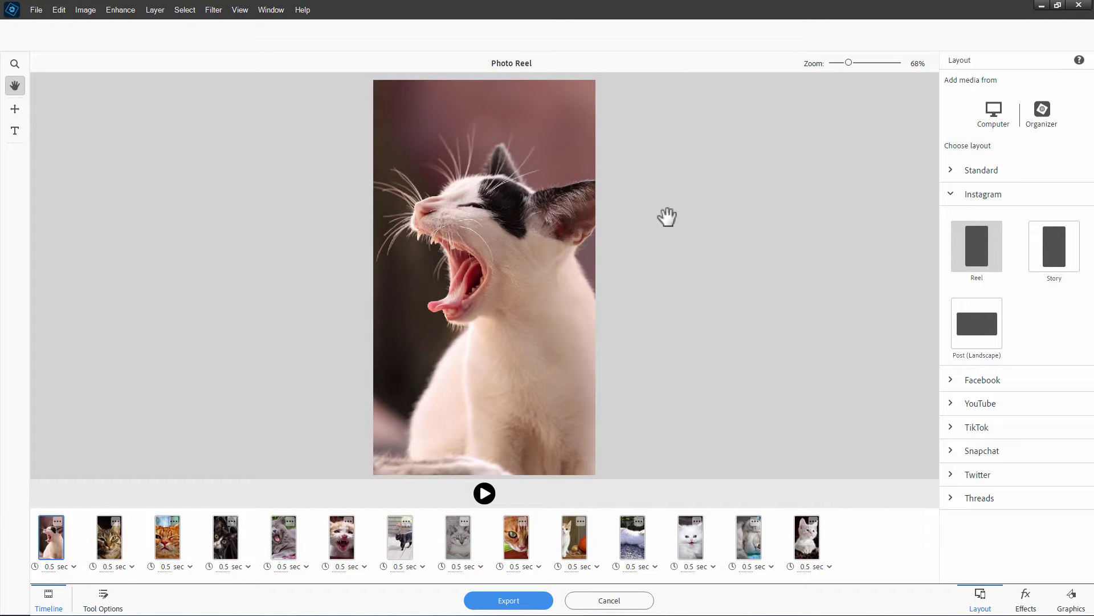
pyautogui.click(957, 194)
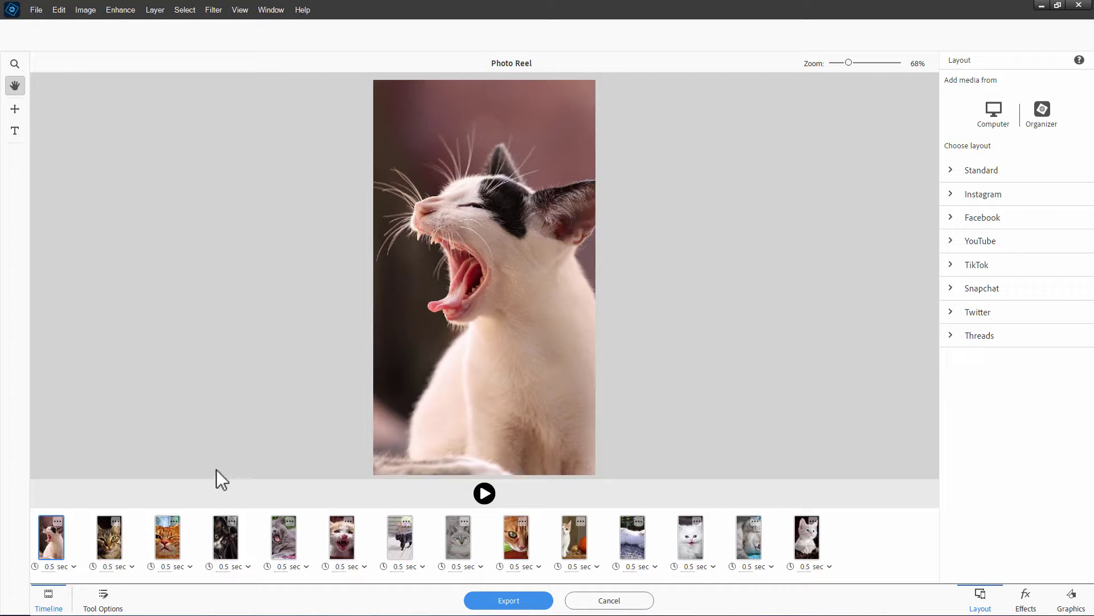
pyautogui.click(173, 521)
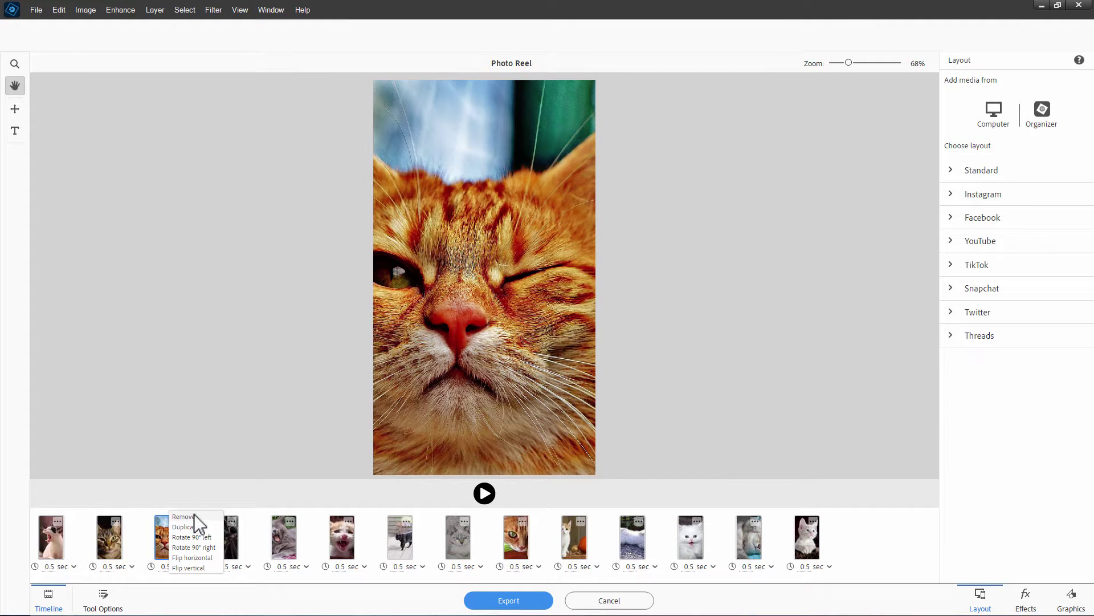
pyautogui.click(96, 492)
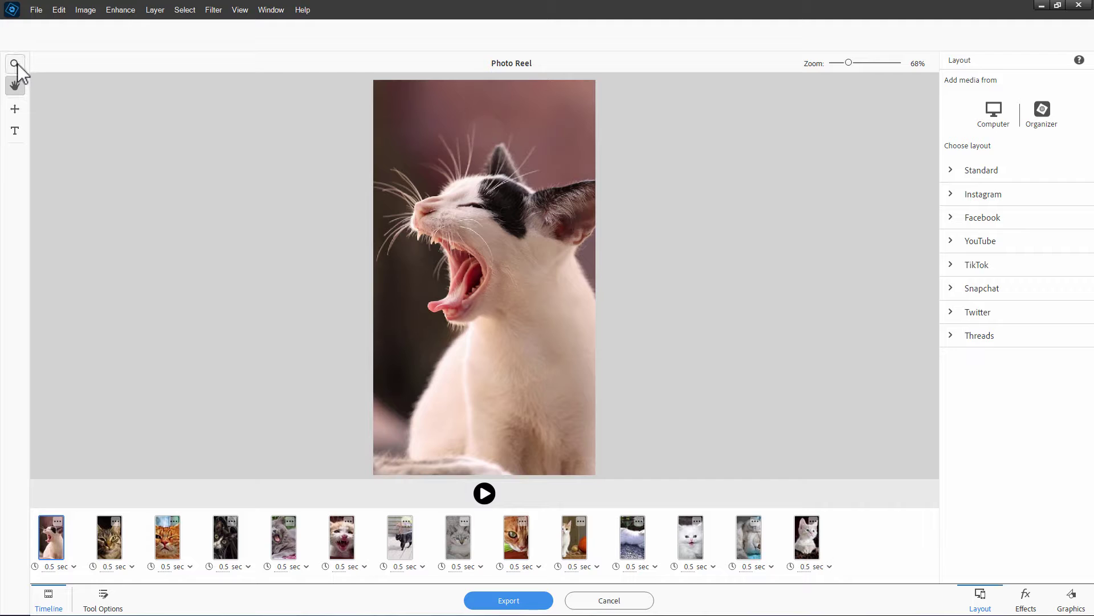
# Step: With the Move tool, reframe the white, tabby, orange and black-and-white cat photos
pyautogui.click(13, 111)
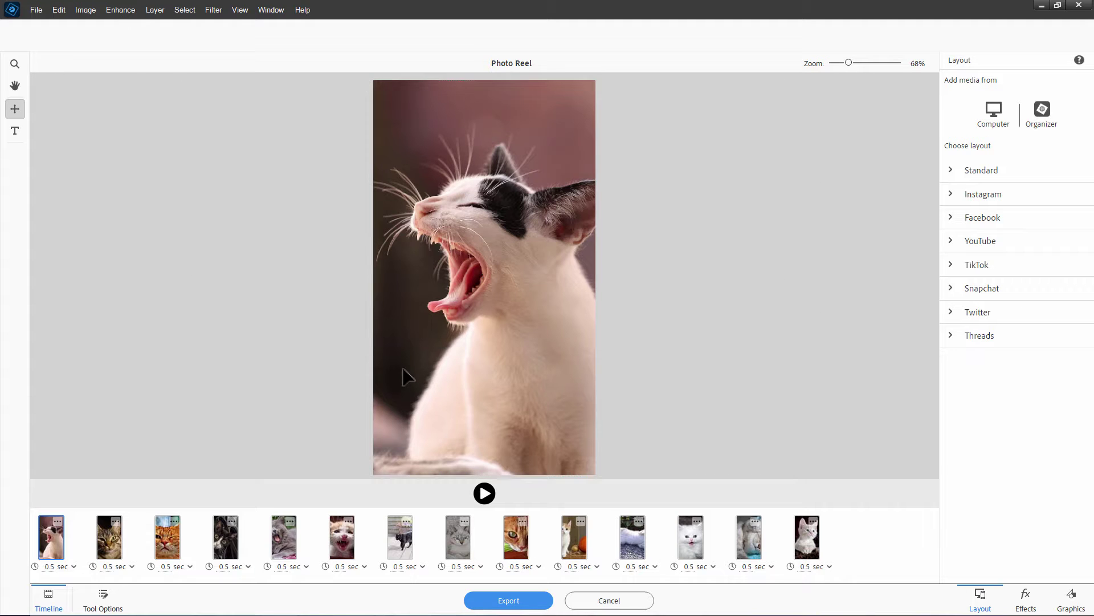
pyautogui.moveTo(403, 376)
pyautogui.mouseDown()
pyautogui.moveTo(439, 370)
pyautogui.moveTo(374, 370)
pyautogui.moveTo(386, 369)
pyautogui.mouseUp()
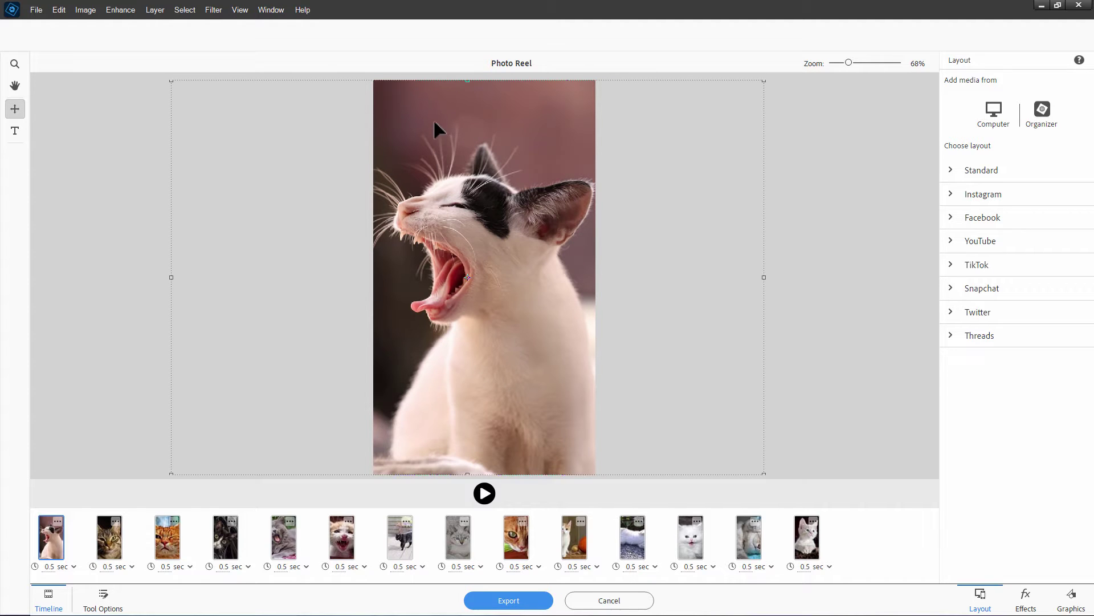
pyautogui.click(111, 538)
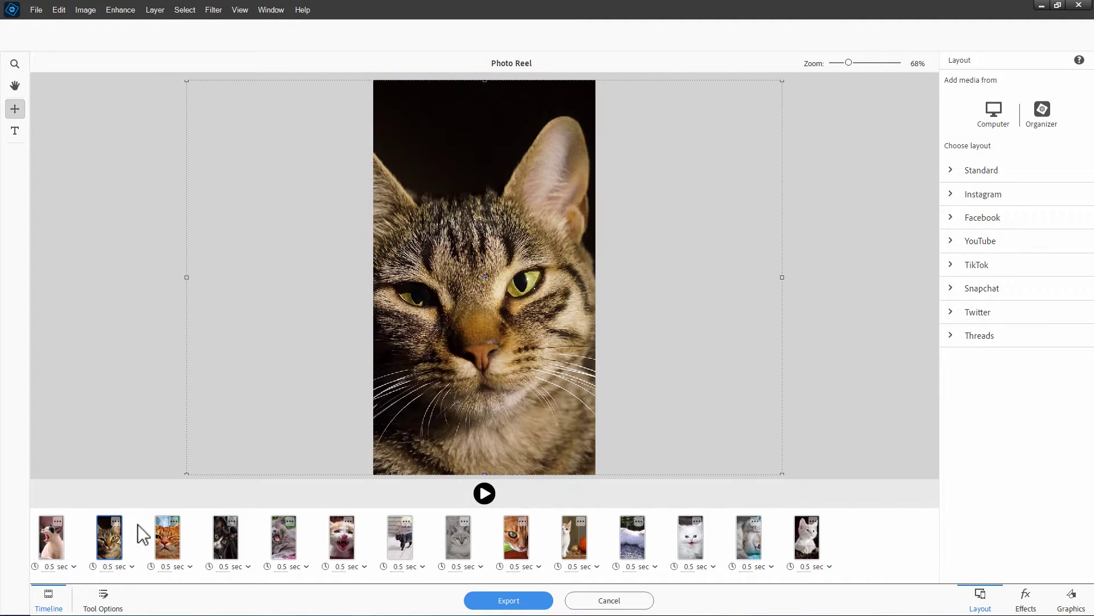
pyautogui.moveTo(402, 419); pyautogui.dragTo(408, 420)
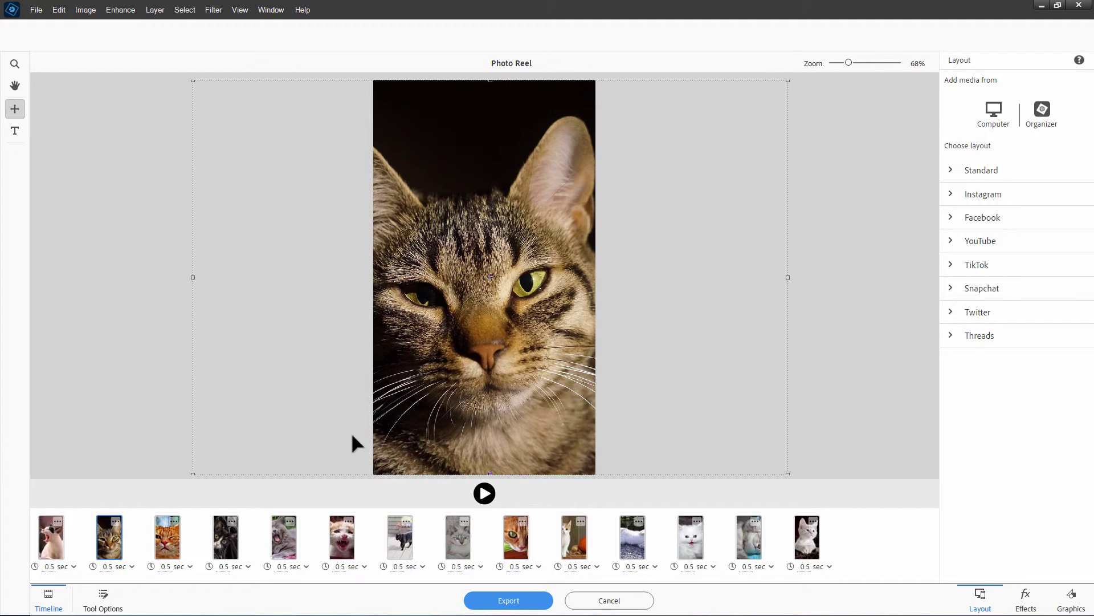
pyautogui.click(177, 545)
pyautogui.moveTo(450, 346); pyautogui.dragTo(436, 345)
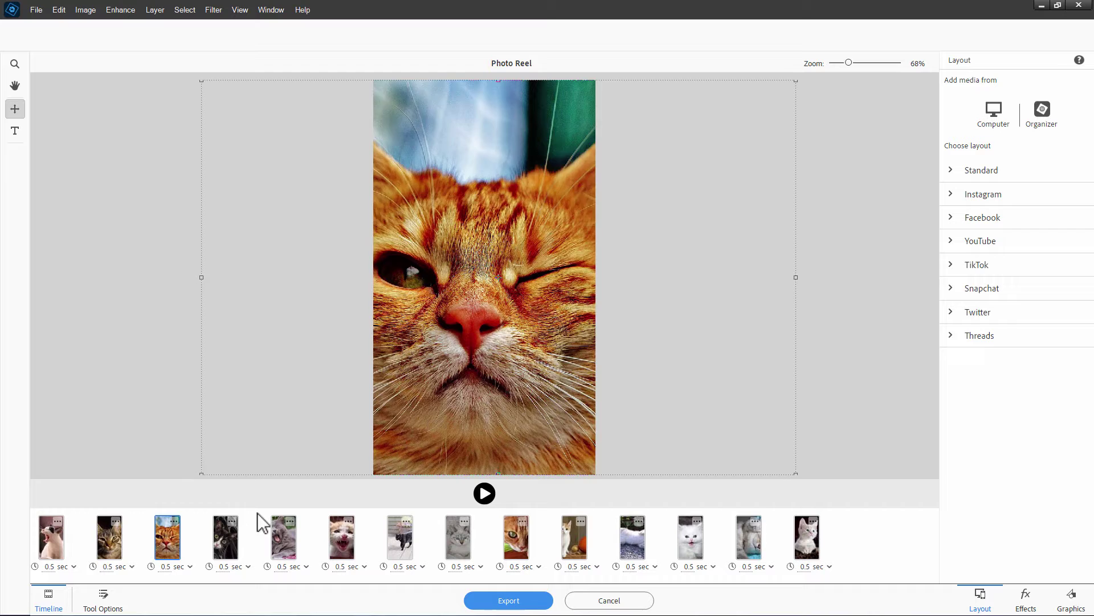
pyautogui.click(226, 535)
pyautogui.moveTo(405, 381); pyautogui.dragTo(480, 367)
# Step: Select the grey yawning cat, then nudge the orange kitten photo right, cancelling a resize attempt
pyautogui.click(283, 535)
pyautogui.click(339, 536)
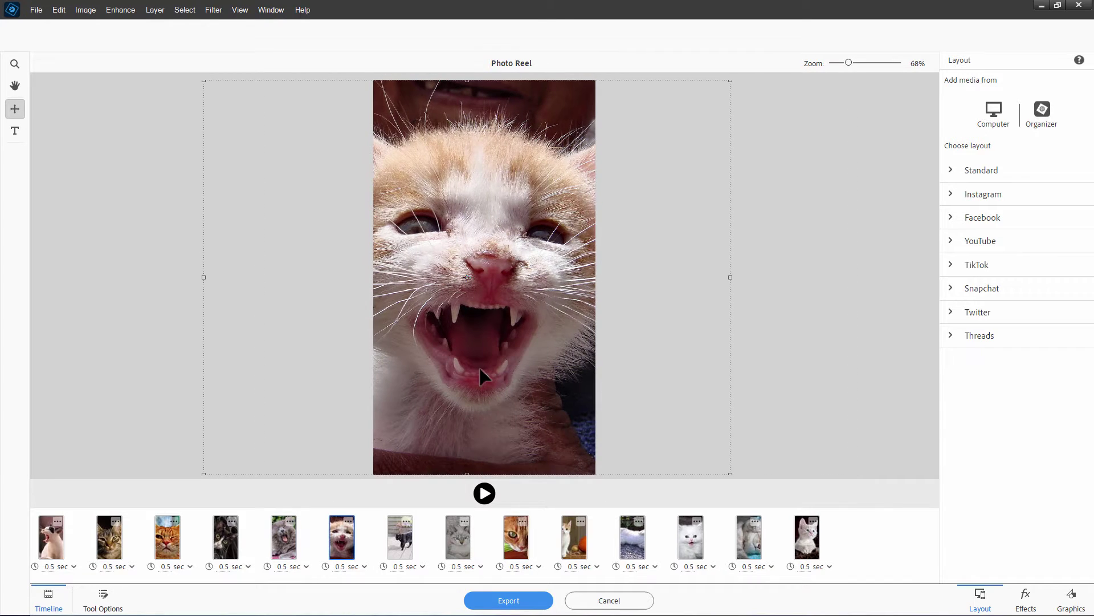
pyautogui.moveTo(204, 82); pyautogui.dragTo(280, 137)
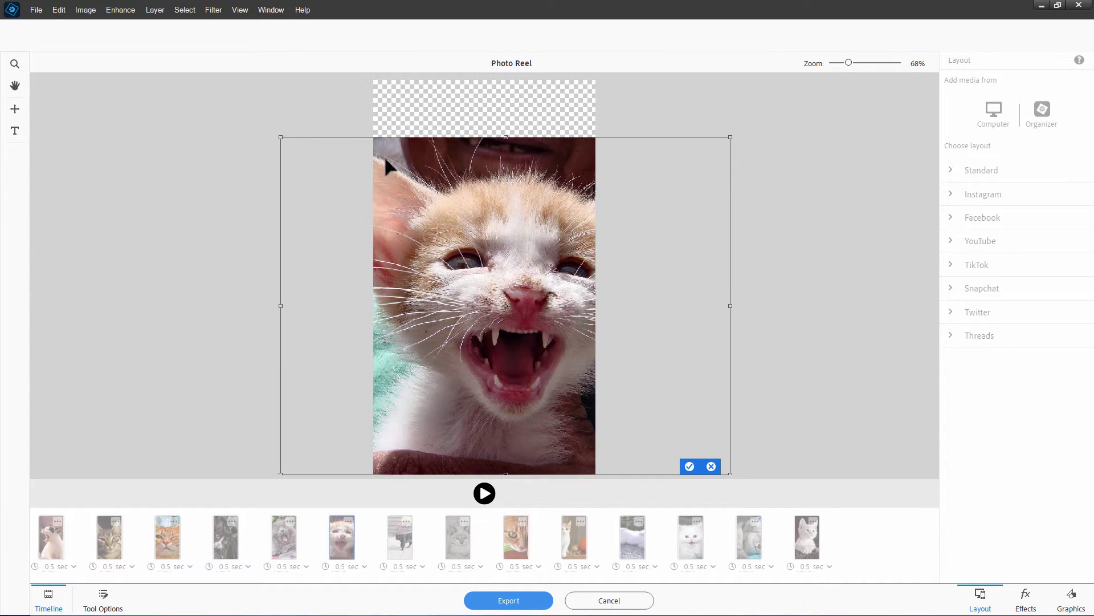
pyautogui.click(711, 466)
pyautogui.moveTo(470, 367); pyautogui.dragTo(476, 371)
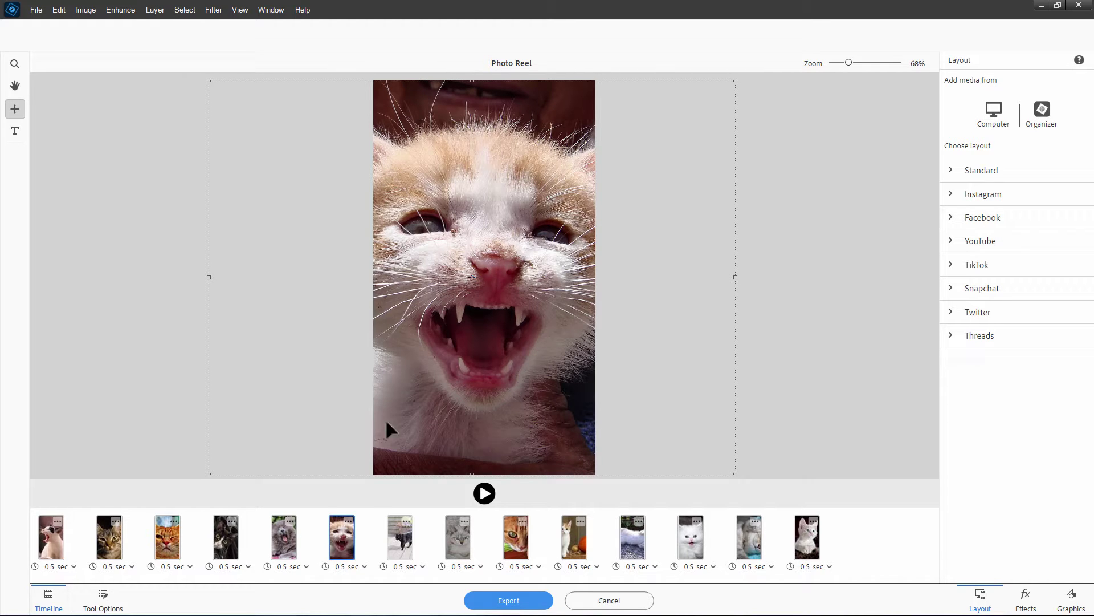
# Step: Reframe the orange cat close-up and the orange-and-white kitten photos within the frame
pyautogui.click(400, 537)
pyautogui.click(471, 546)
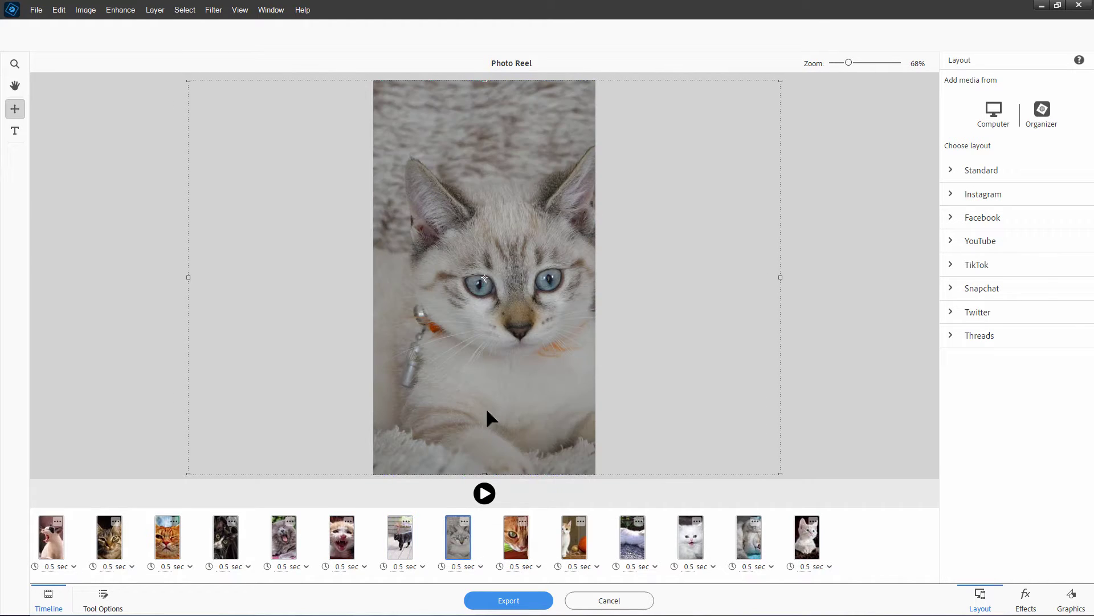
pyautogui.click(515, 529)
pyautogui.moveTo(508, 443); pyautogui.dragTo(480, 447)
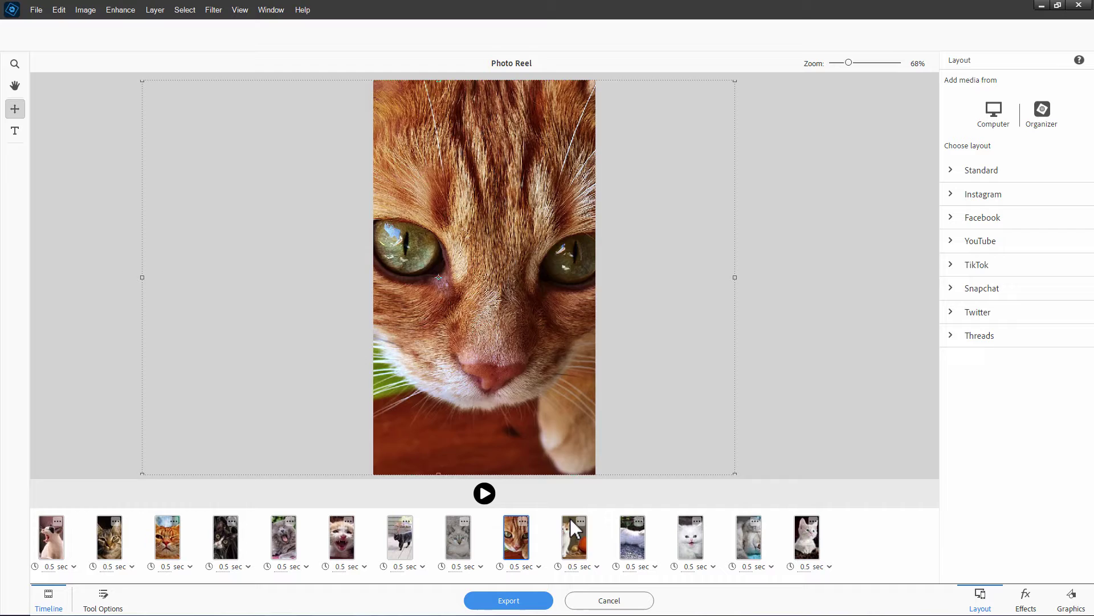
pyautogui.click(574, 537)
pyautogui.moveTo(488, 410); pyautogui.dragTo(522, 415)
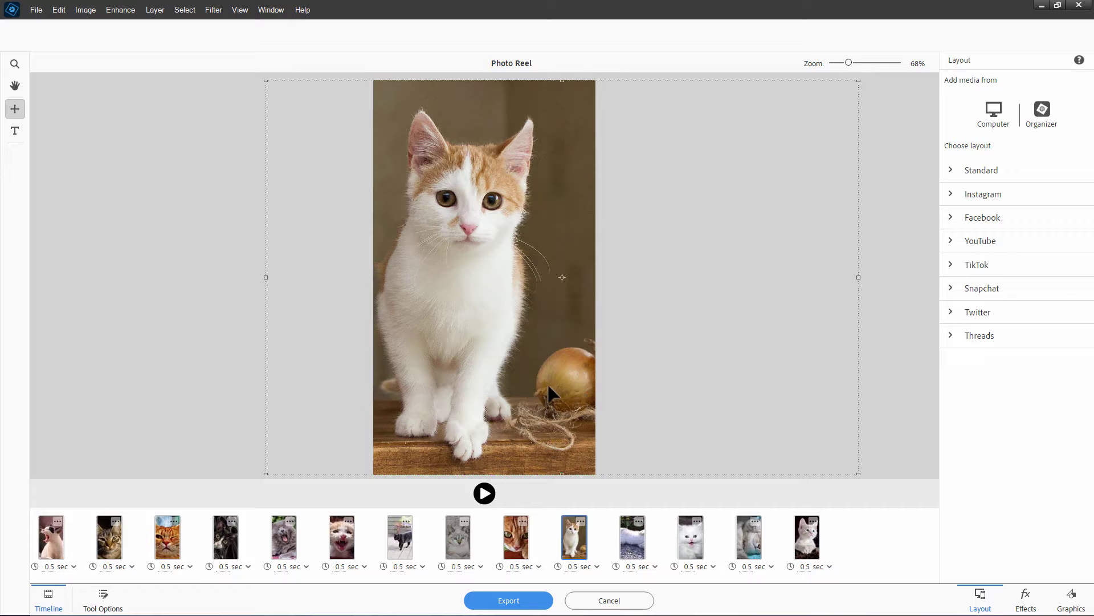
# Step: Reframe the white cat on gravel and the last two kittens, then return to the first clip
pyautogui.click(632, 546)
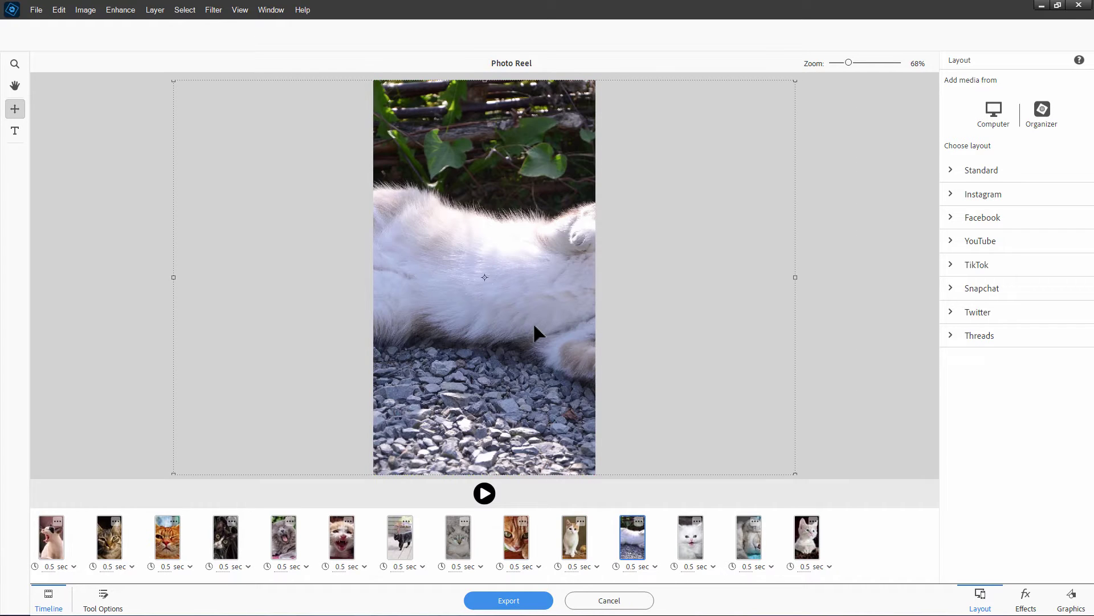
pyautogui.moveTo(534, 326); pyautogui.dragTo(473, 342)
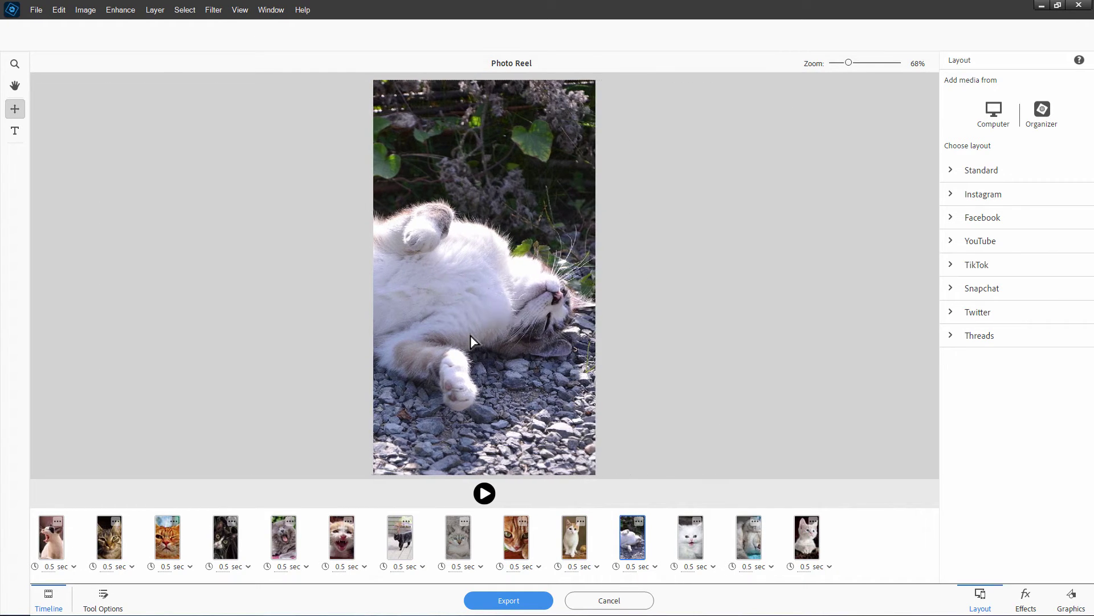
pyautogui.click(690, 527)
pyautogui.click(752, 540)
pyautogui.moveTo(527, 399); pyautogui.dragTo(497, 399)
pyautogui.click(807, 535)
pyautogui.moveTo(577, 371); pyautogui.dragTo(564, 379)
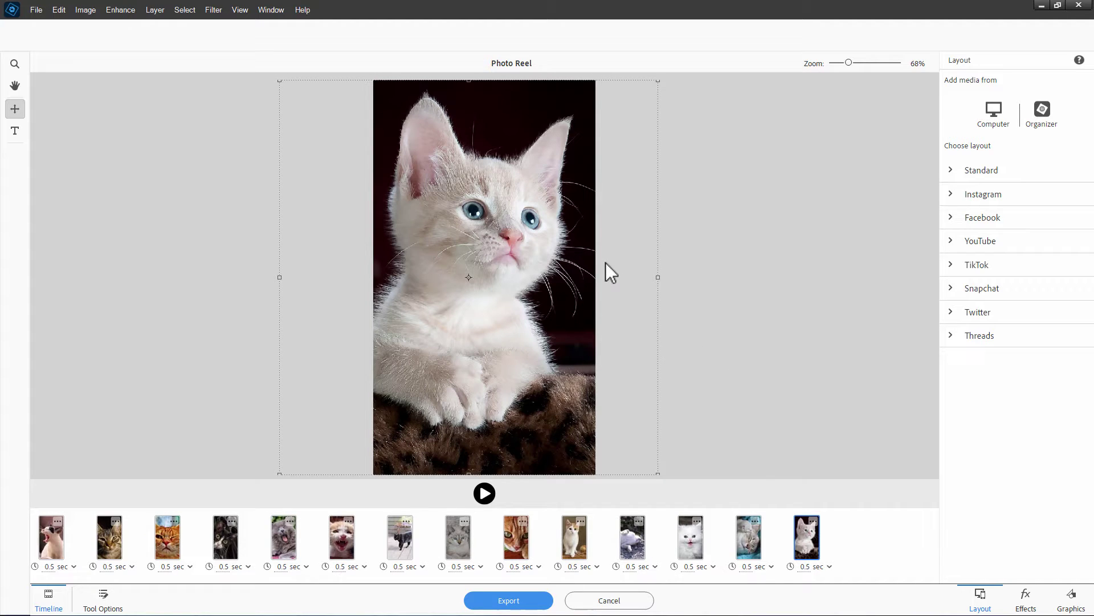
pyautogui.click(50, 536)
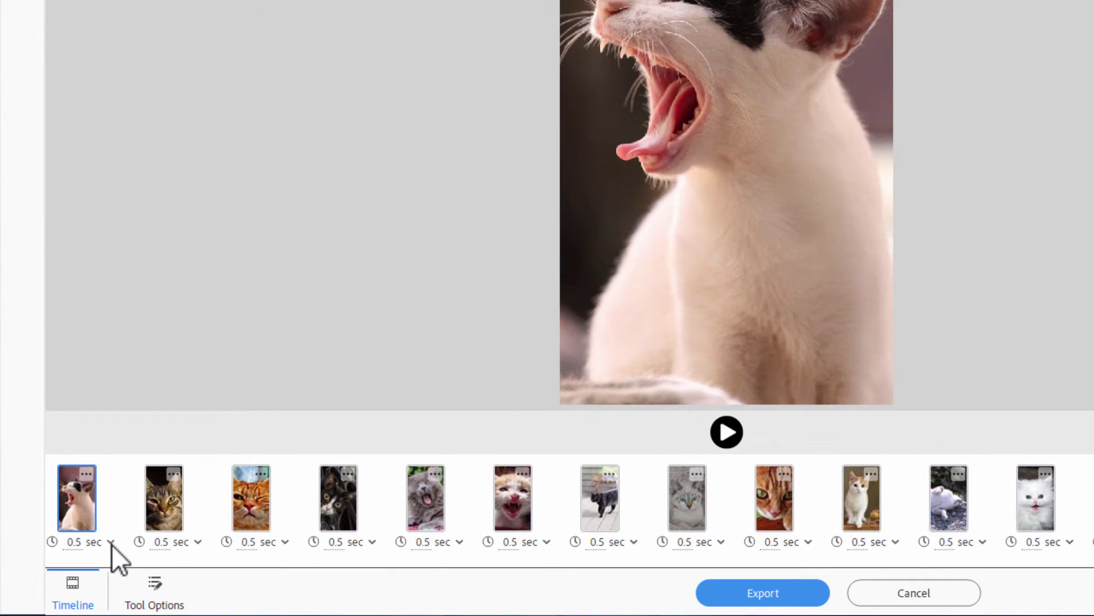
pyautogui.click(87, 558)
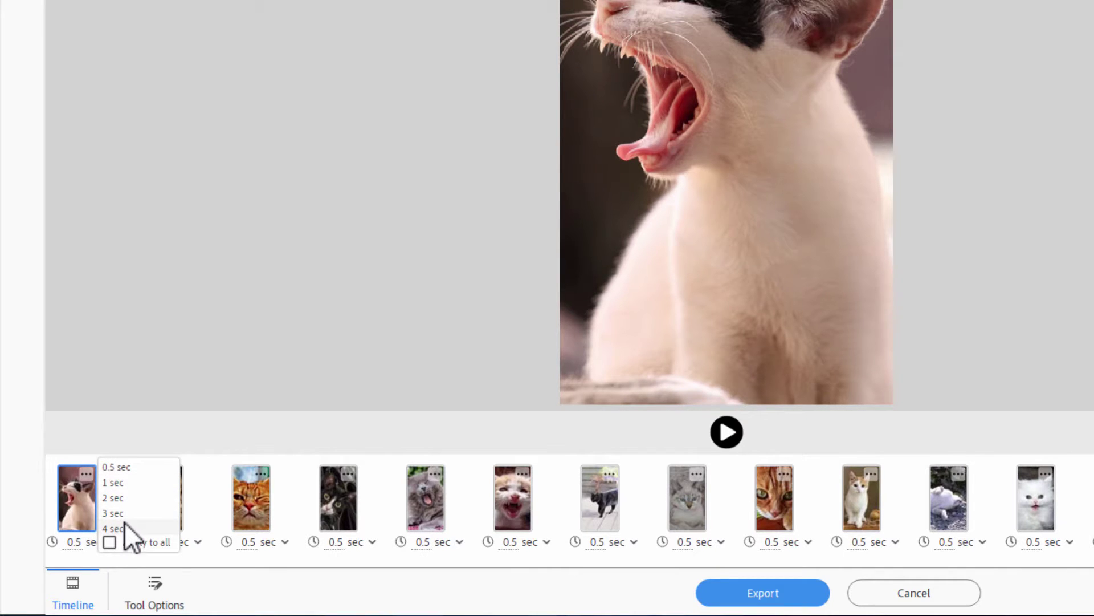
pyautogui.click(156, 483)
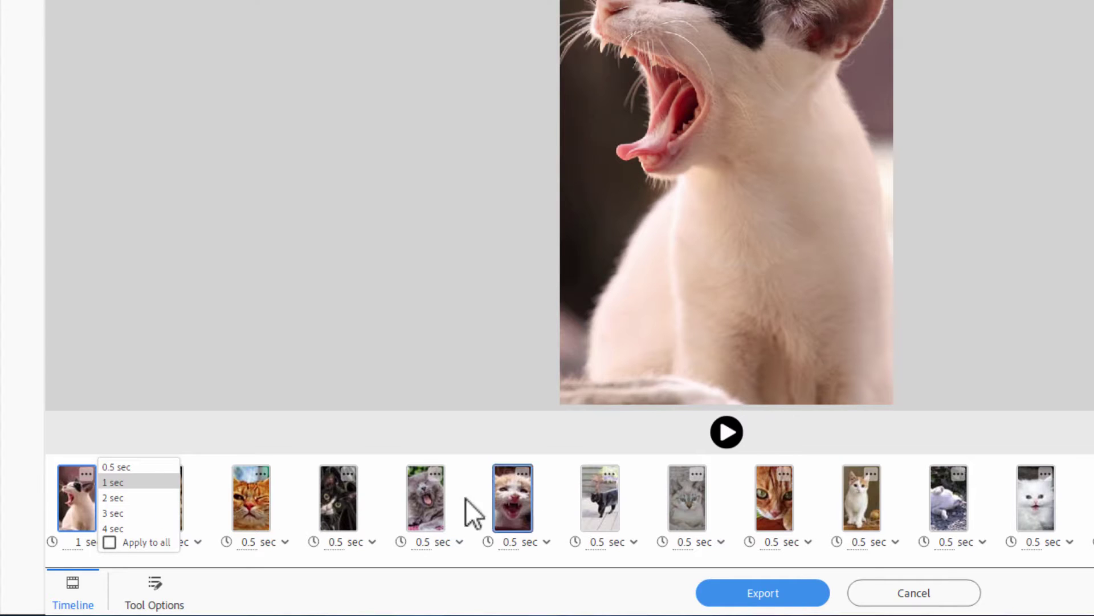
pyautogui.click(110, 542)
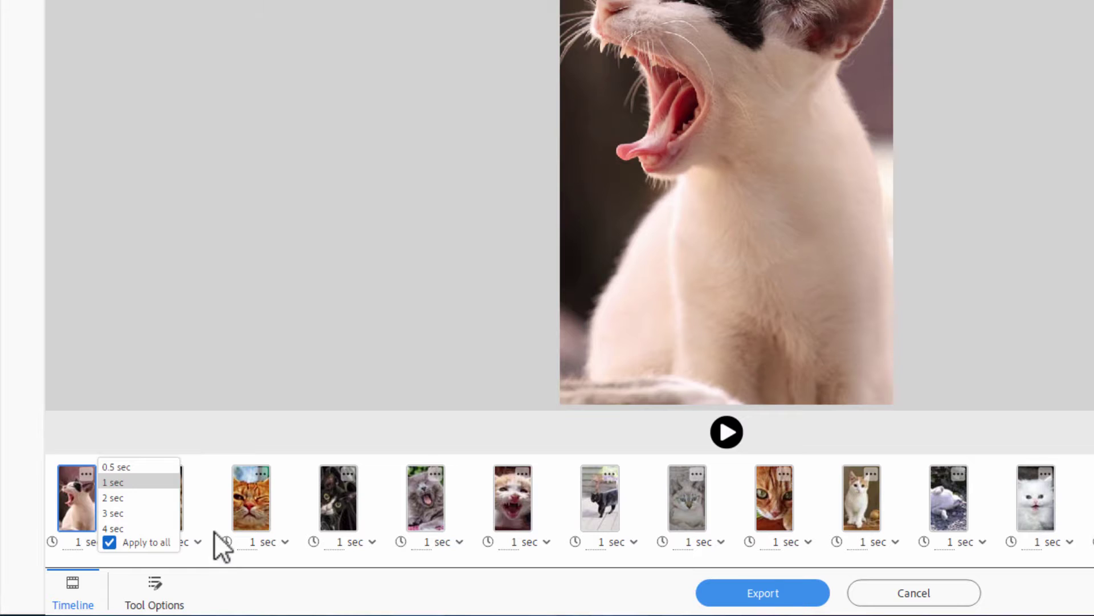
pyautogui.click(210, 491)
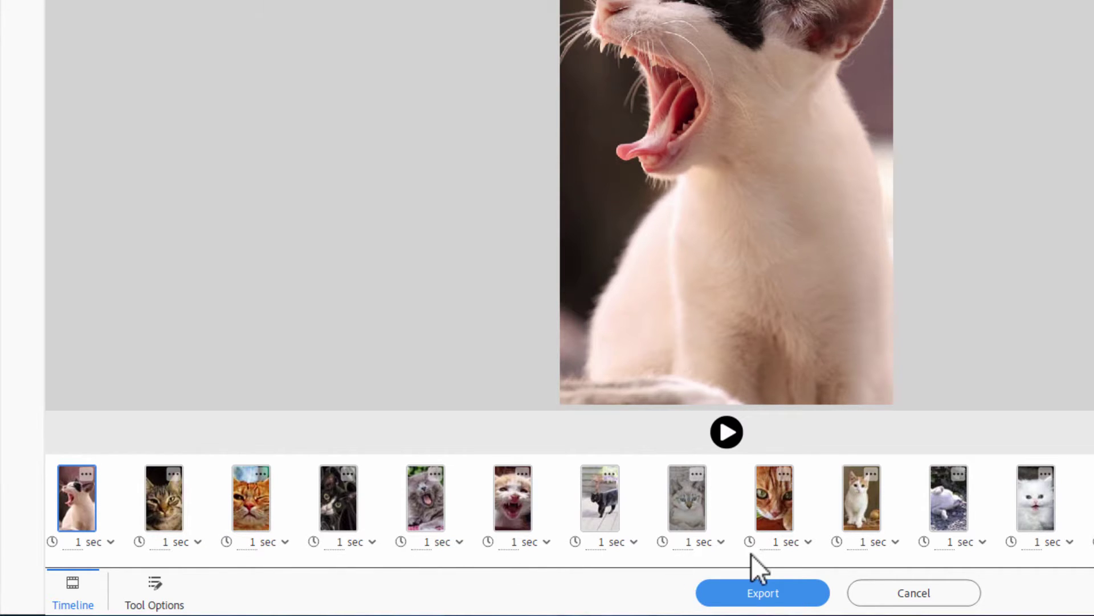
pyautogui.click(114, 539)
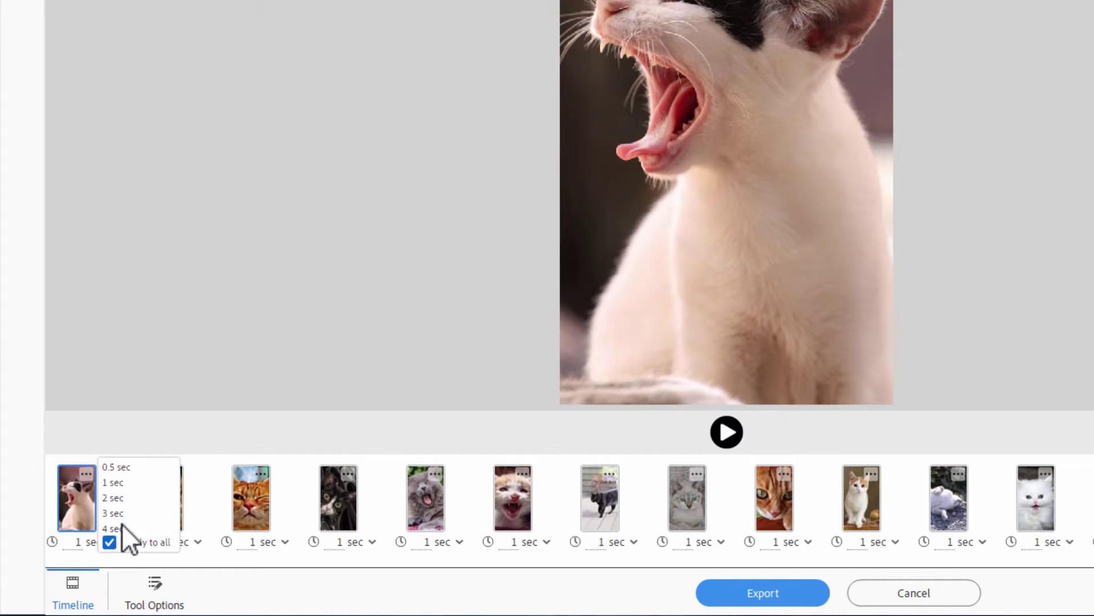
pyautogui.click(122, 467)
pyautogui.click(206, 497)
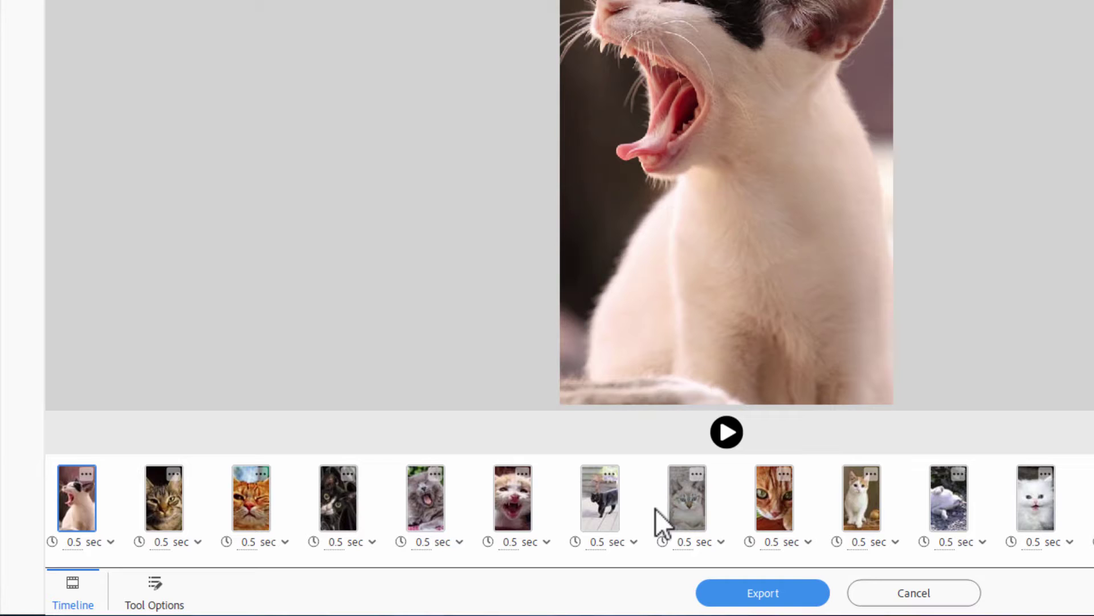
pyautogui.click(85, 474)
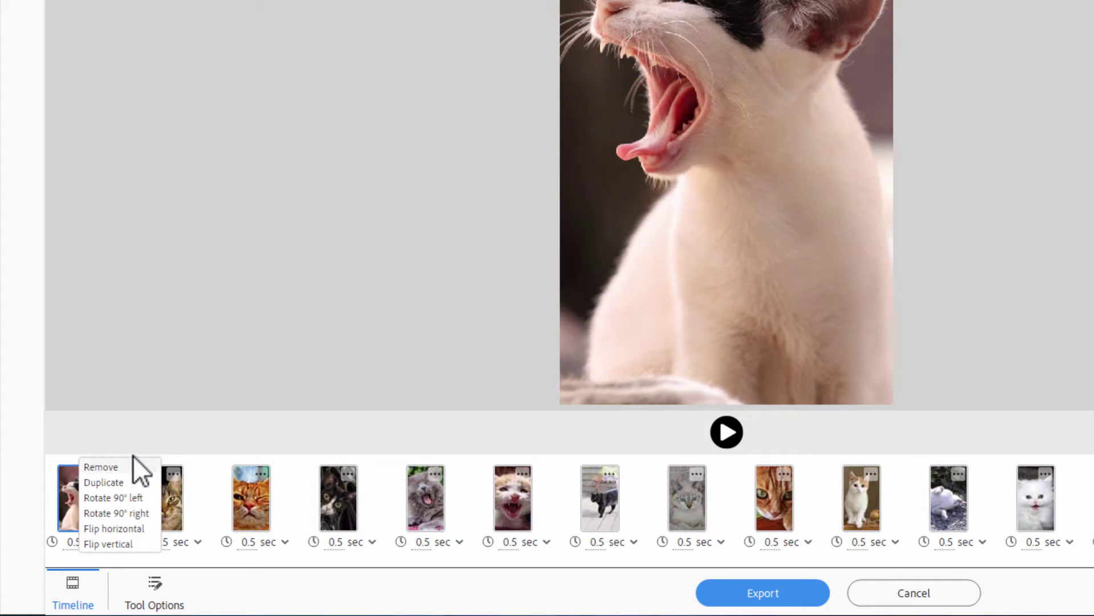
pyautogui.click(346, 473)
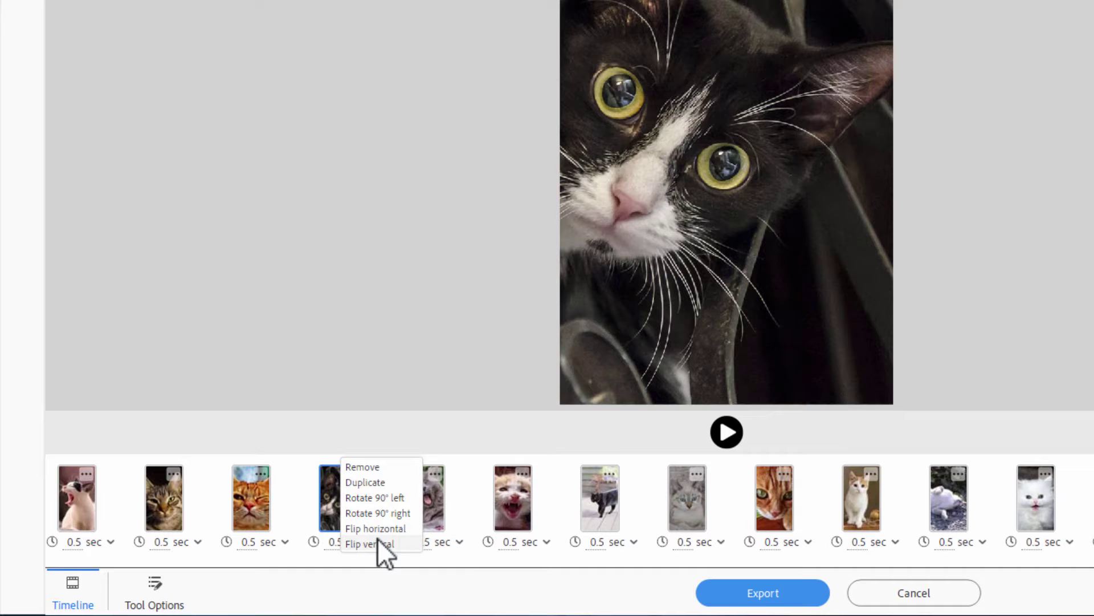
pyautogui.click(401, 526)
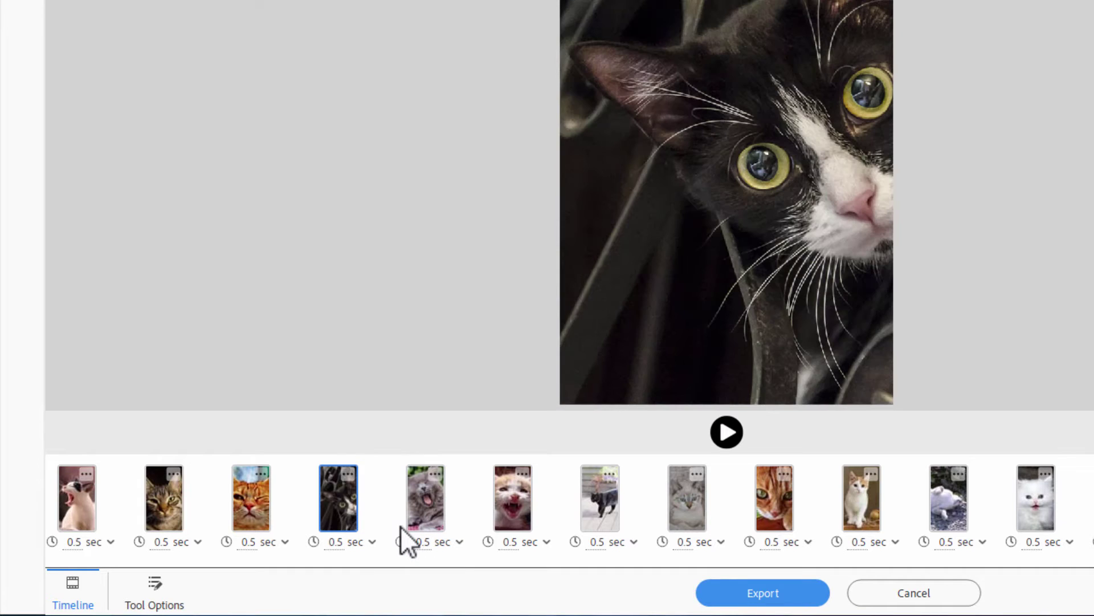
pyautogui.click(354, 474)
pyautogui.click(366, 527)
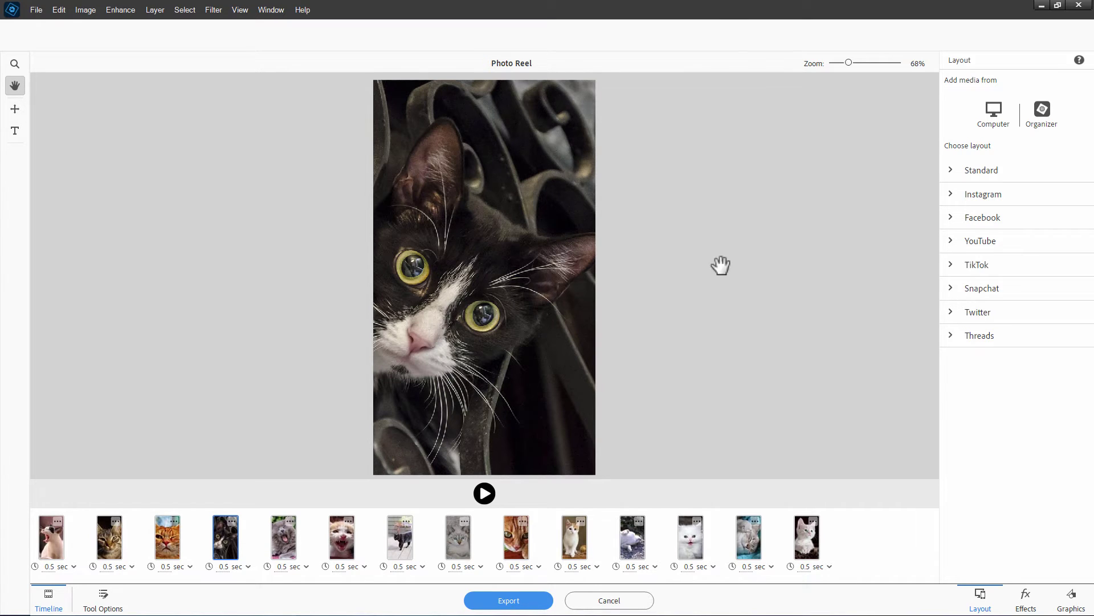
# Step: Show the Effects presets and select the black-and-white cat clip
pyautogui.click(1026, 600)
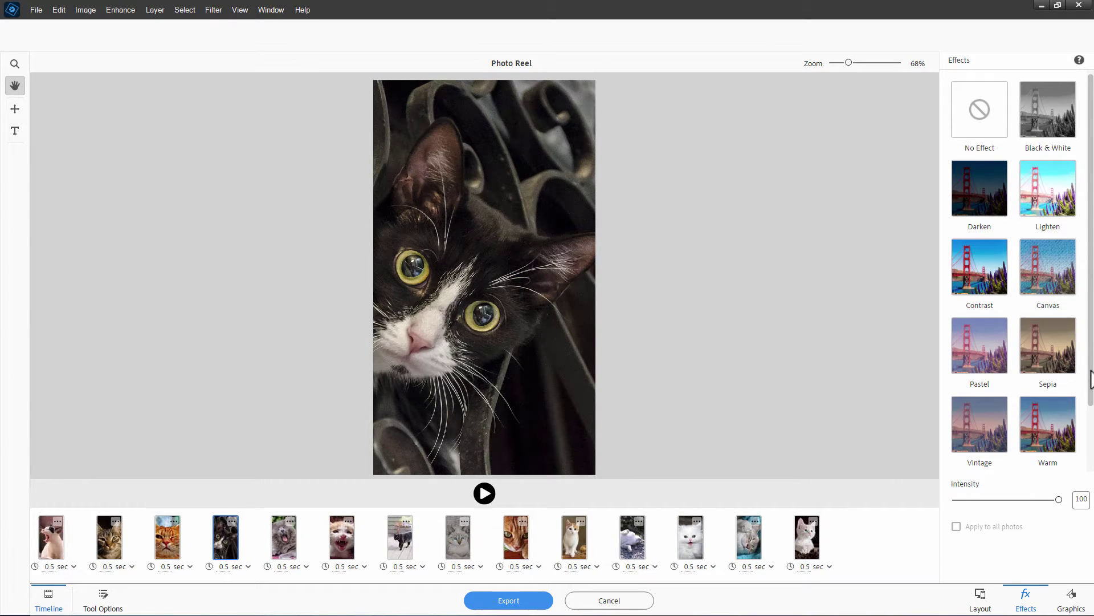
pyautogui.moveTo(1090, 368); pyautogui.dragTo(1089, 465)
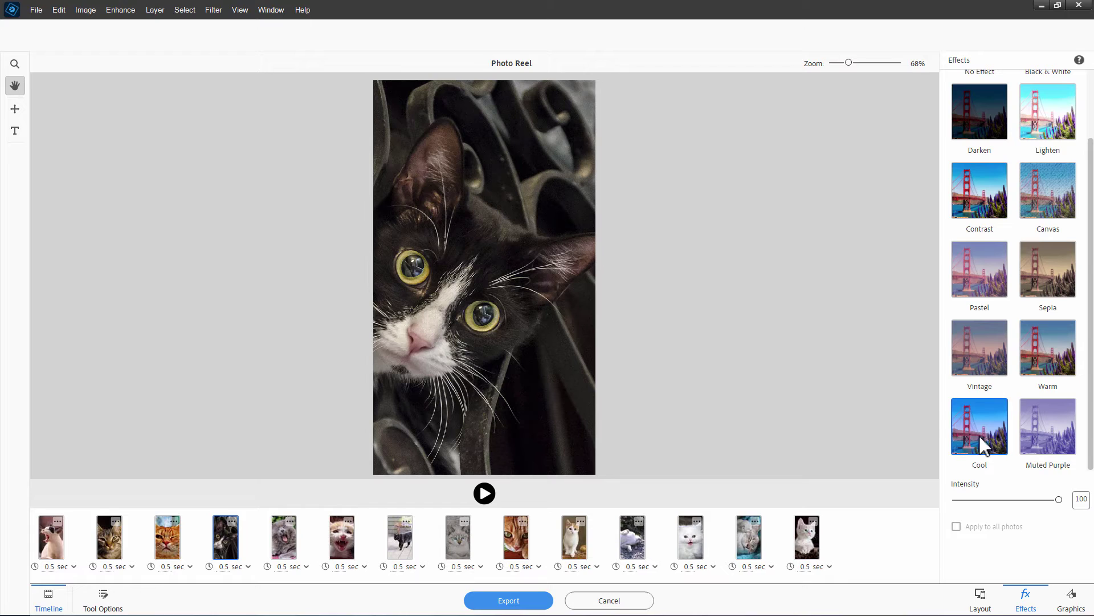
pyautogui.scroll(2, 1083, 426)
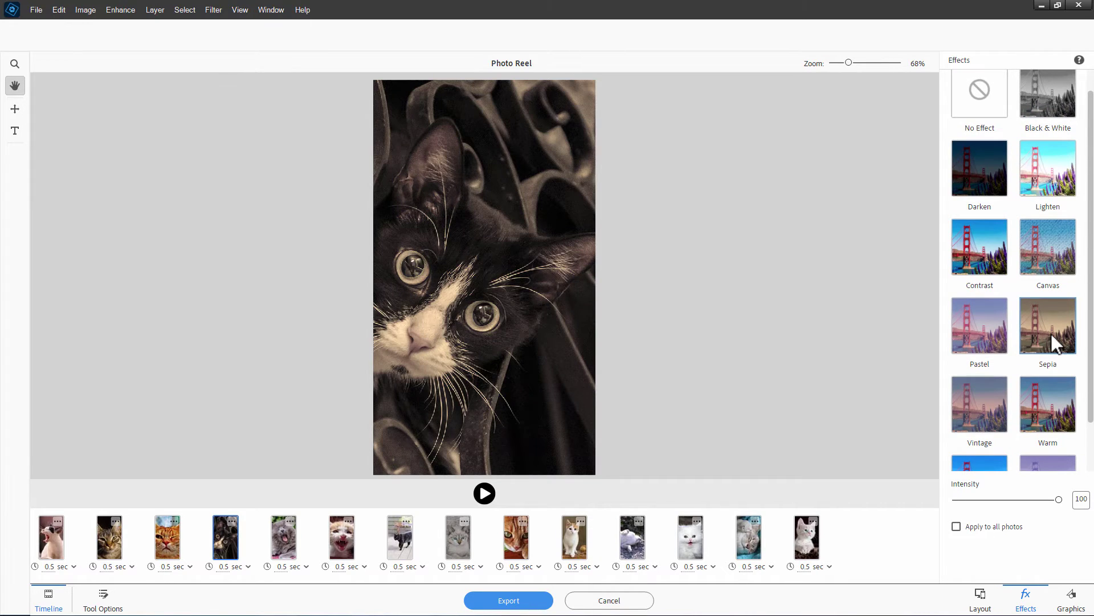
pyautogui.click(173, 535)
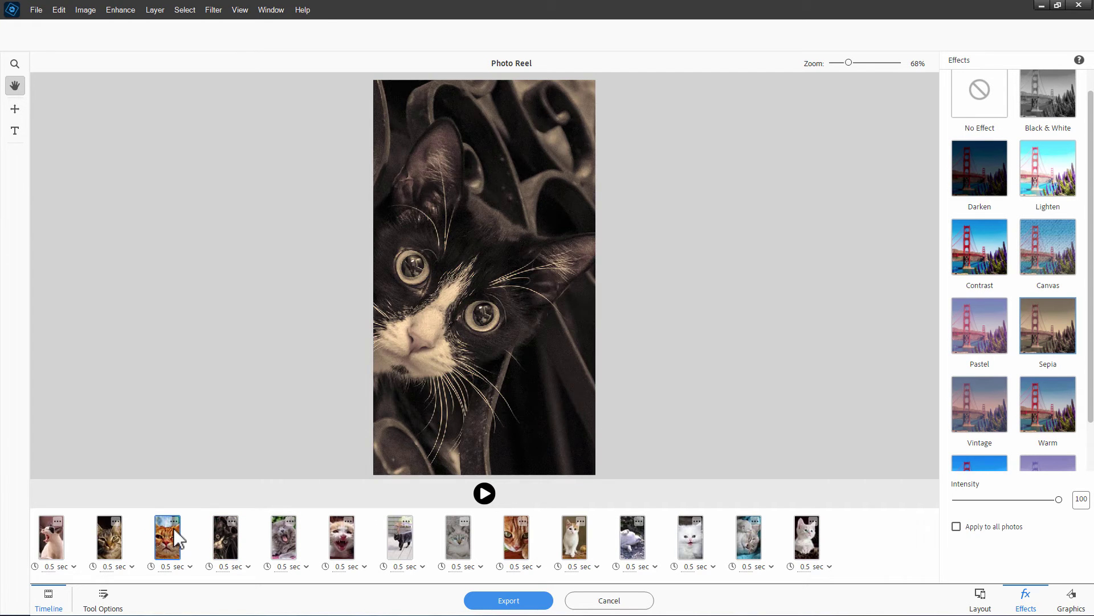
pyautogui.click(228, 538)
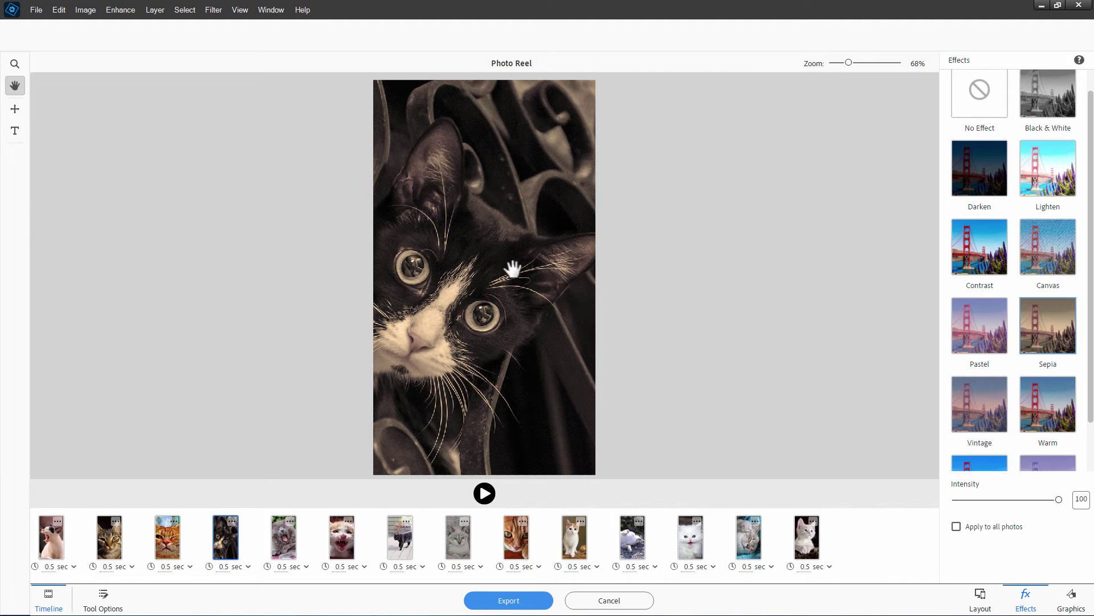
# Step: Try the Contrast effect on the black cat, lowering its intensity and restoring it to 100
pyautogui.click(989, 238)
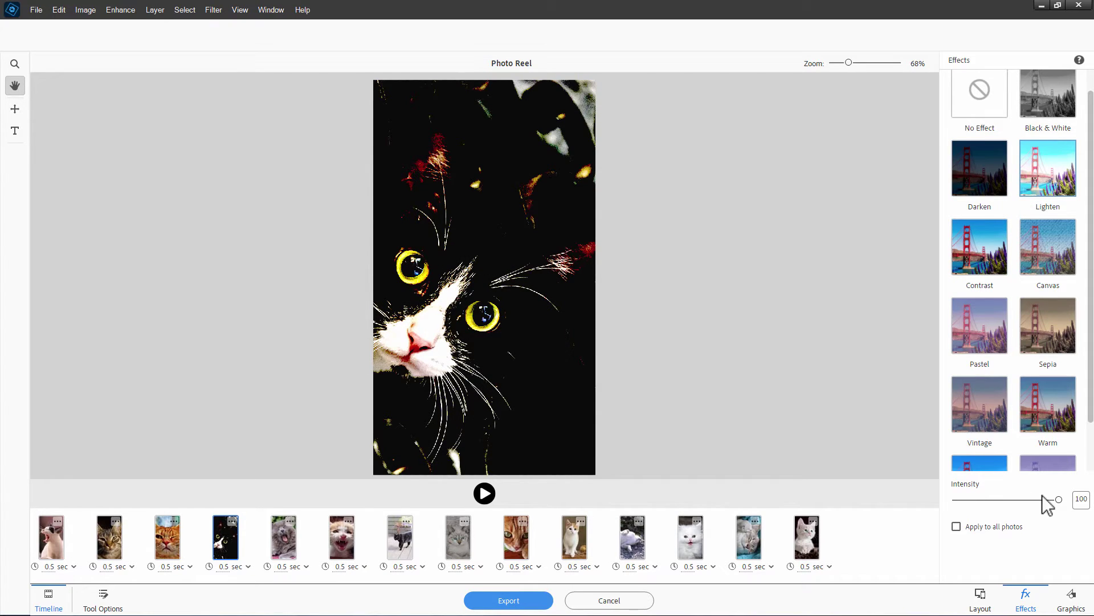
pyautogui.moveTo(1058, 499); pyautogui.dragTo(1018, 500)
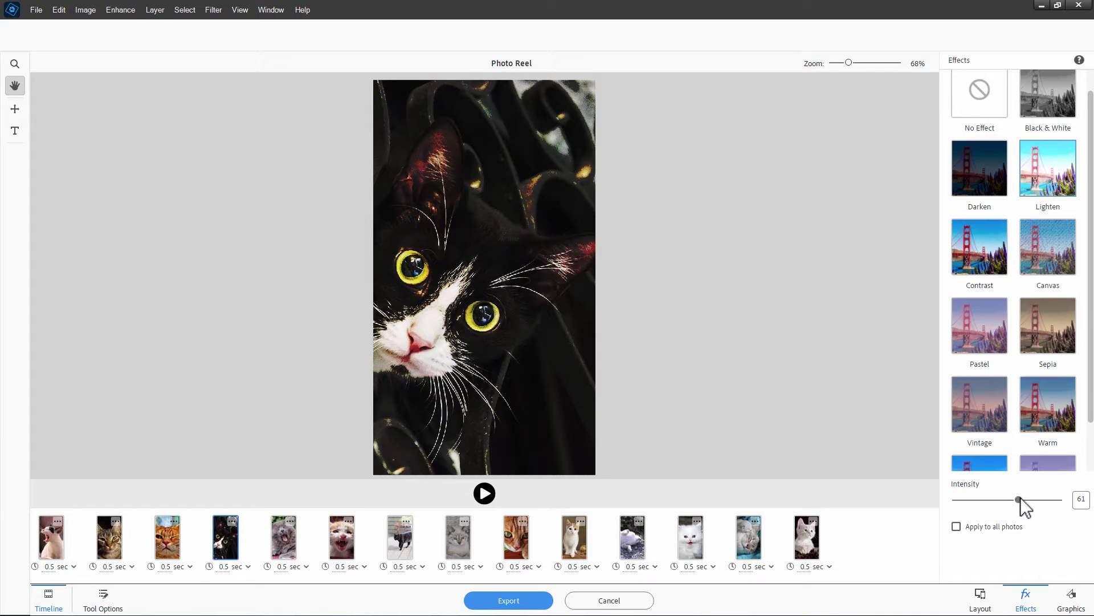
pyautogui.click(1024, 500)
pyautogui.moveTo(1025, 502); pyautogui.dragTo(1059, 500)
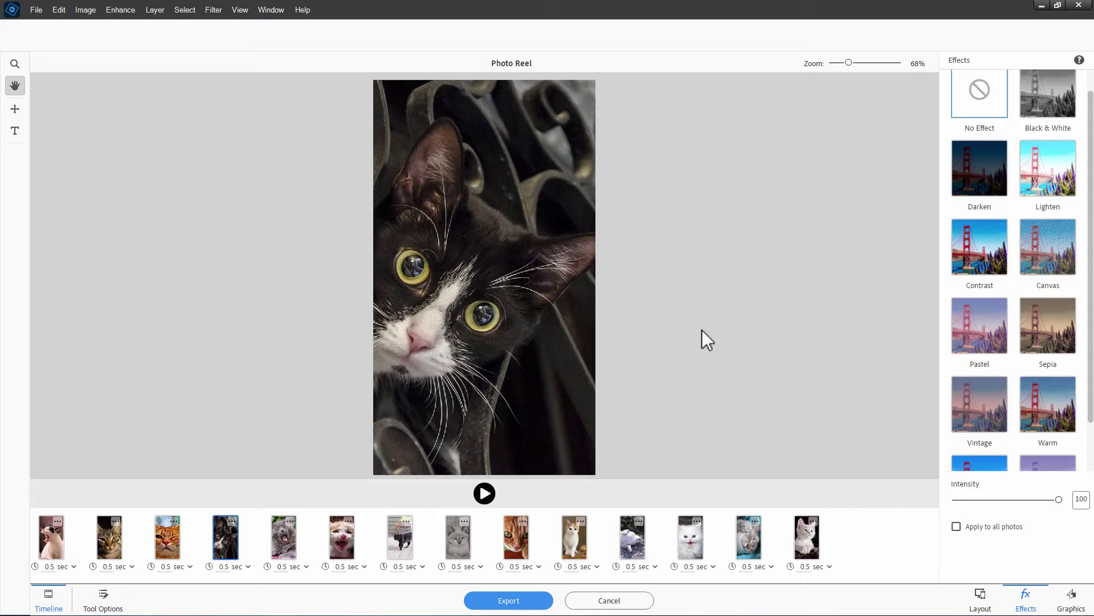
pyautogui.click(1061, 327)
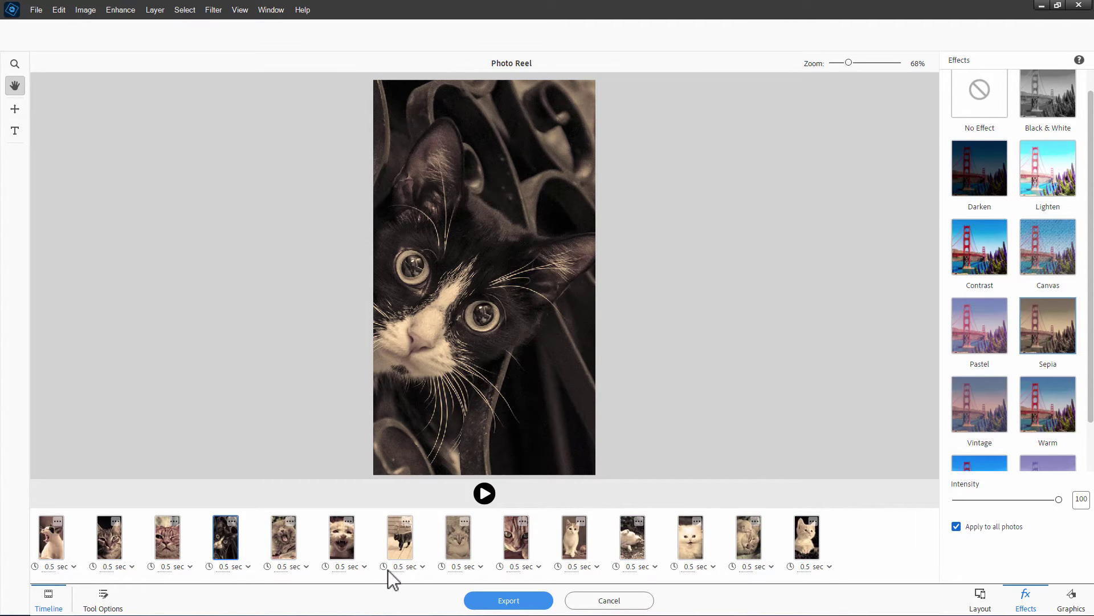
pyautogui.click(348, 547)
pyautogui.click(399, 547)
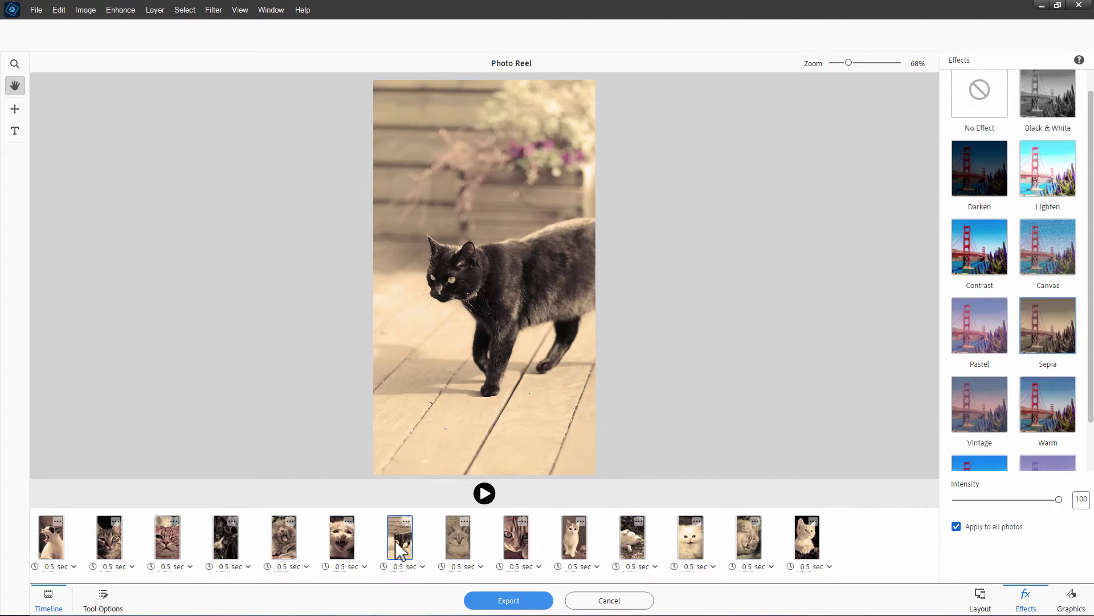
pyautogui.click(515, 541)
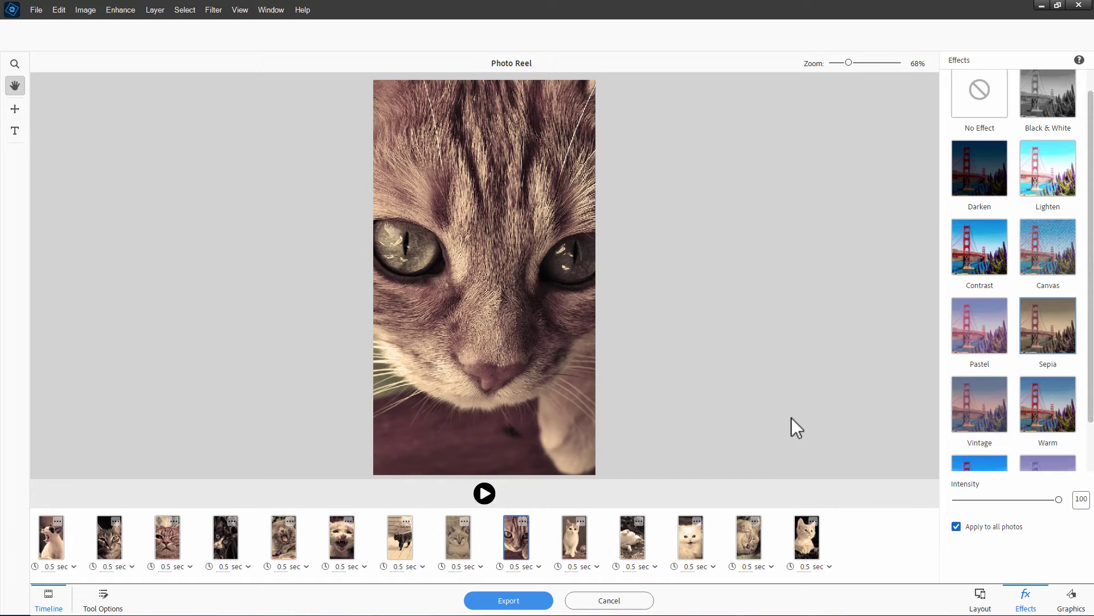
pyautogui.click(981, 101)
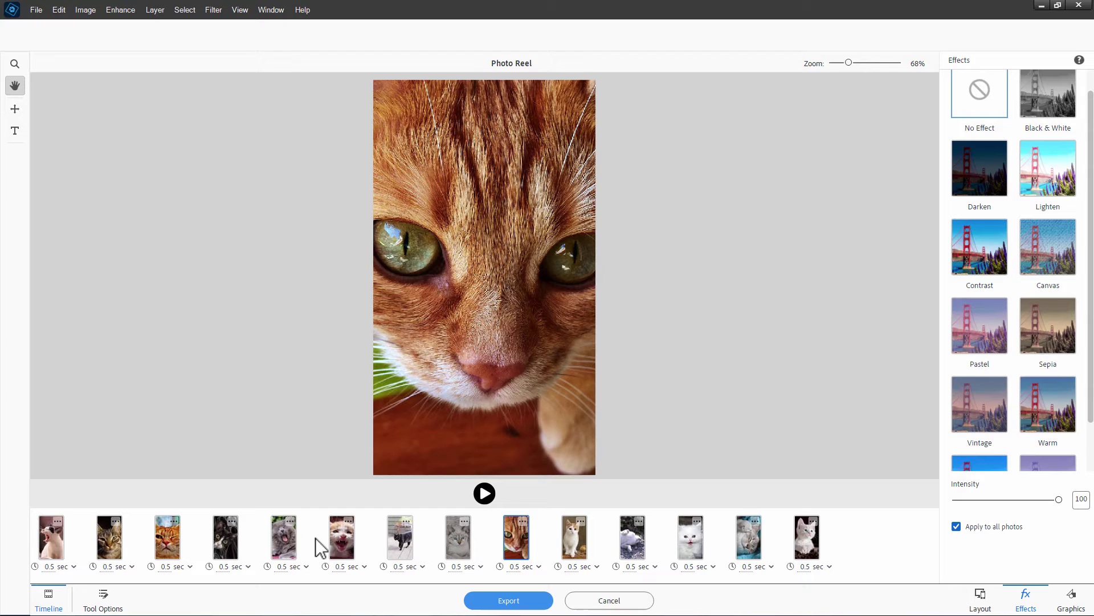
pyautogui.click(237, 546)
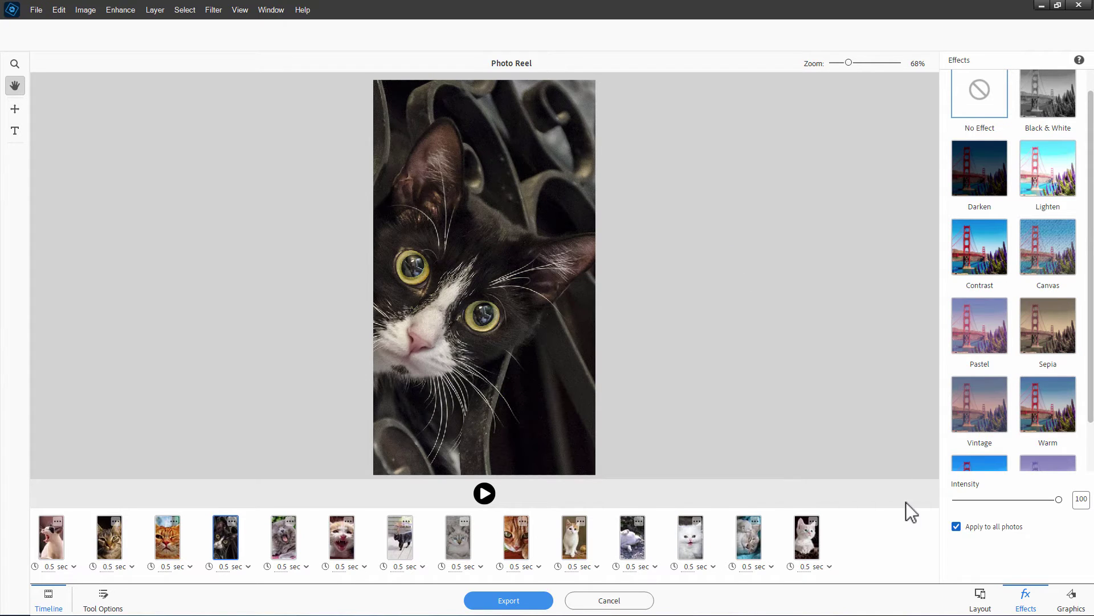
# Step: Add the lightning-bolt sticker to the black cat photo and move it up onto the forehead
pyautogui.click(1073, 598)
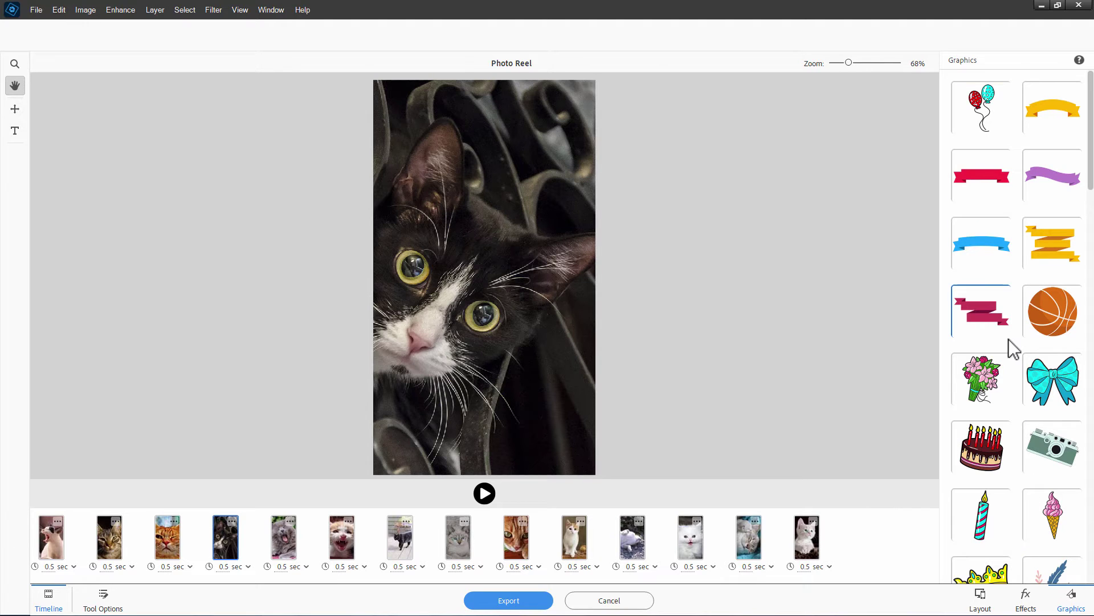
pyautogui.scroll(-2, 1021, 285)
pyautogui.scroll(-15, 1003, 266)
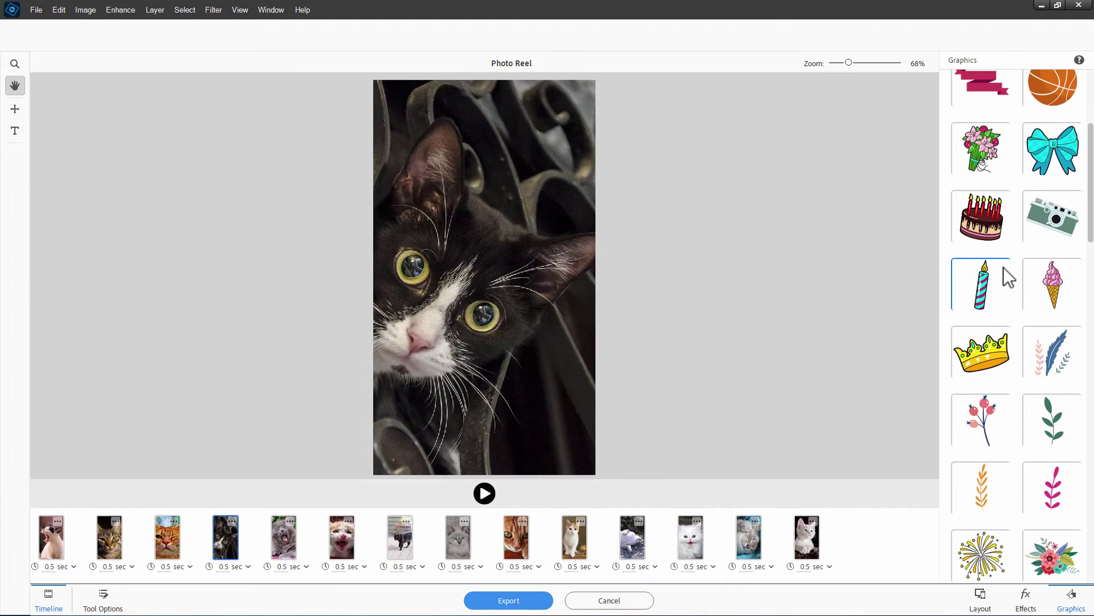
pyautogui.scroll(-15, 1003, 267)
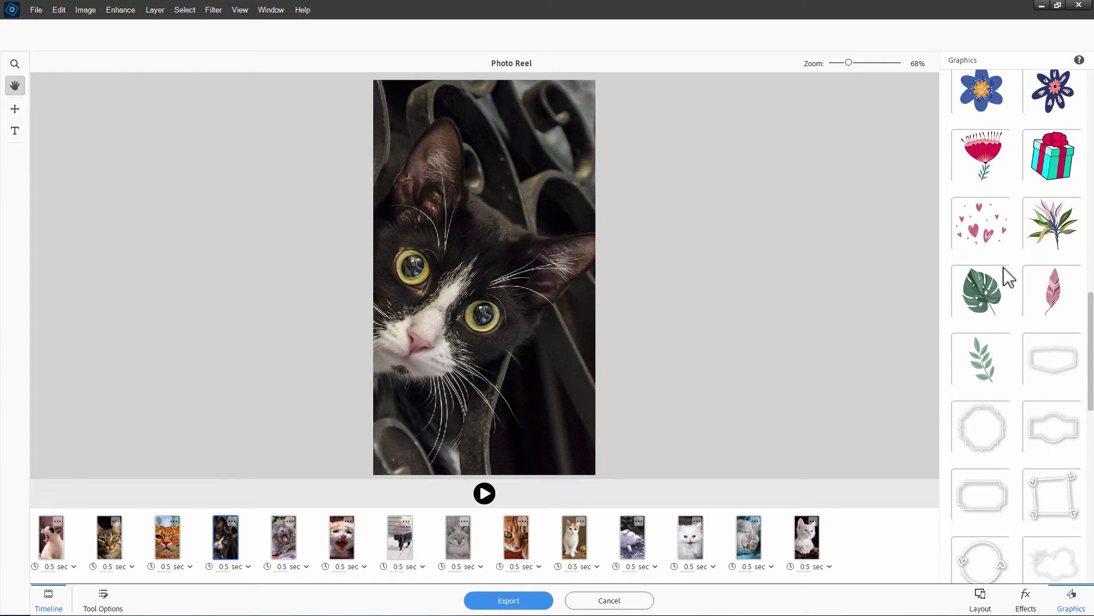
pyautogui.scroll(-5, 1003, 267)
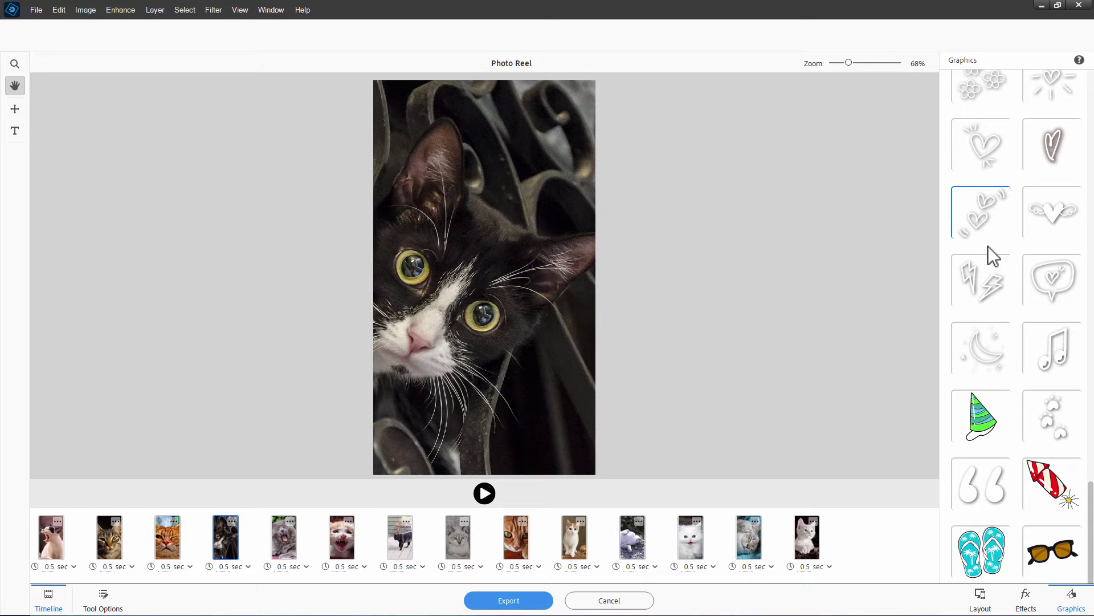
pyautogui.doubleClick(989, 291)
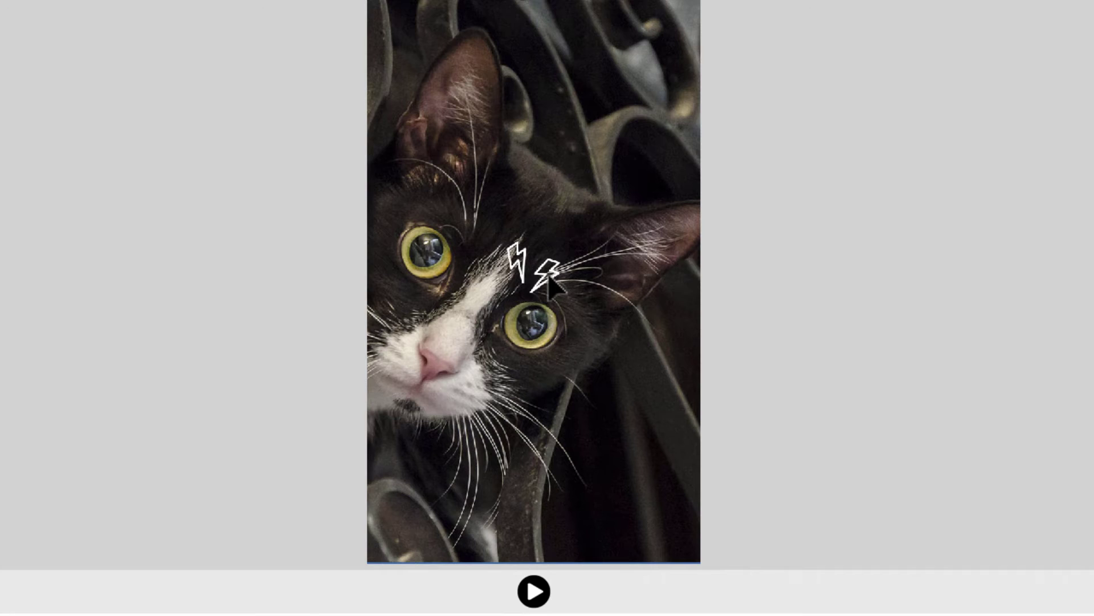
pyautogui.moveTo(556, 271); pyautogui.dragTo(544, 261)
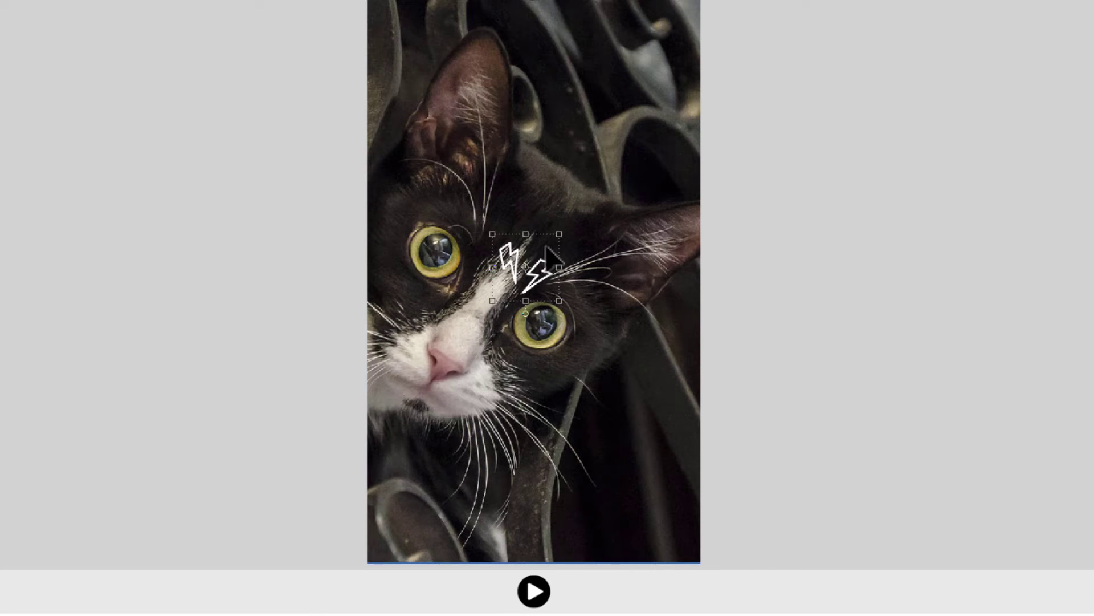
pyautogui.moveTo(544, 260); pyautogui.dragTo(642, 71)
# Step: Position the lightning sticker between the ears, tilt it about 9°, enlarge it and confirm
pyautogui.click(549, 198)
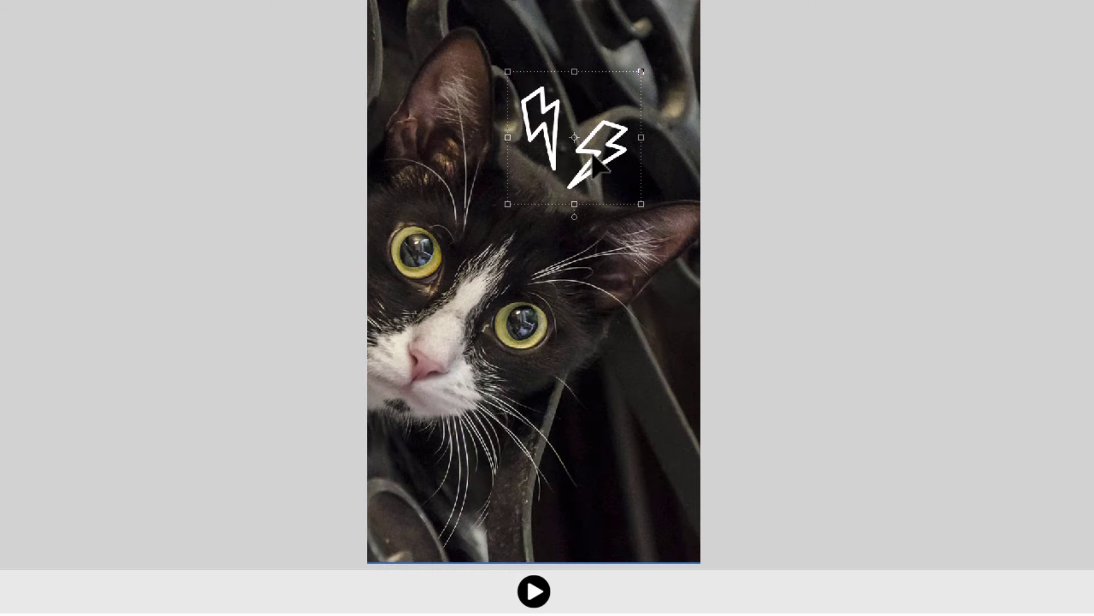
pyautogui.click(593, 170)
pyautogui.moveTo(593, 170); pyautogui.dragTo(568, 197)
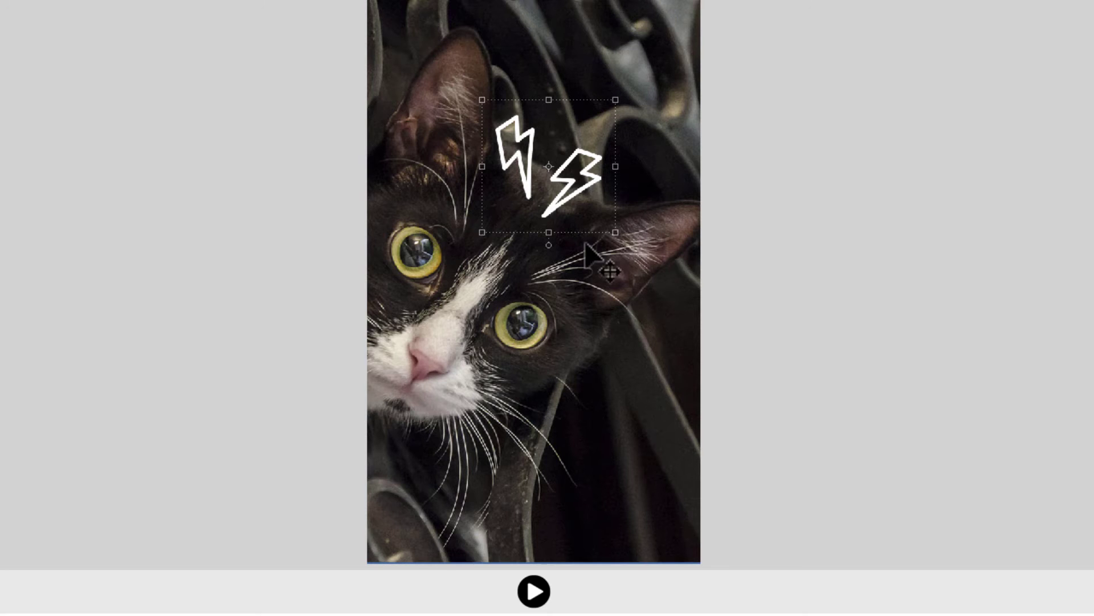
pyautogui.moveTo(550, 246); pyautogui.dragTo(516, 257)
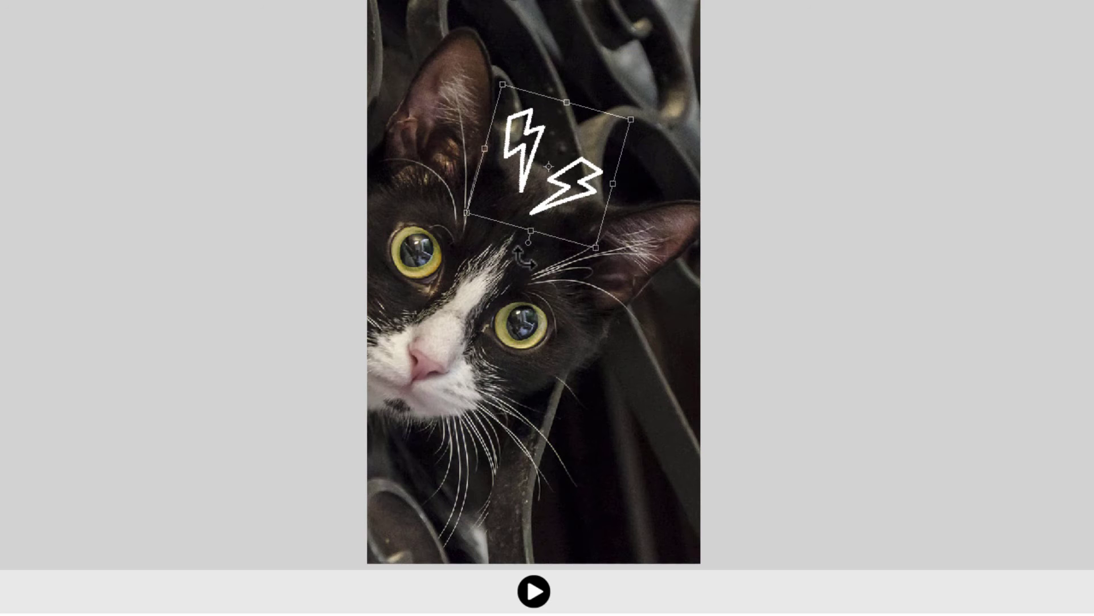
pyautogui.moveTo(606, 252); pyautogui.dragTo(617, 269)
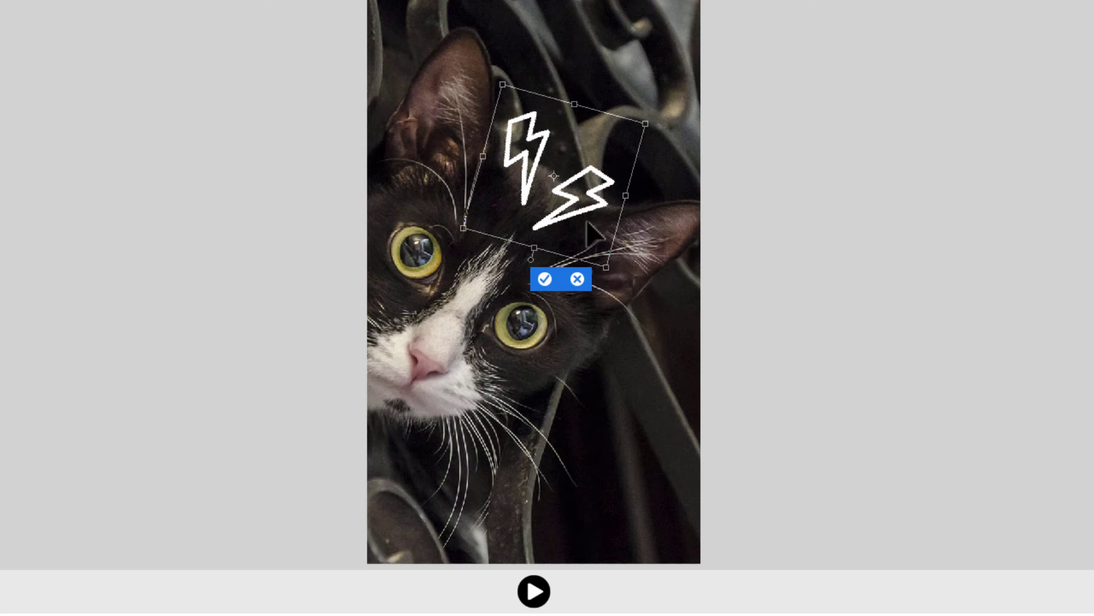
pyautogui.click(545, 278)
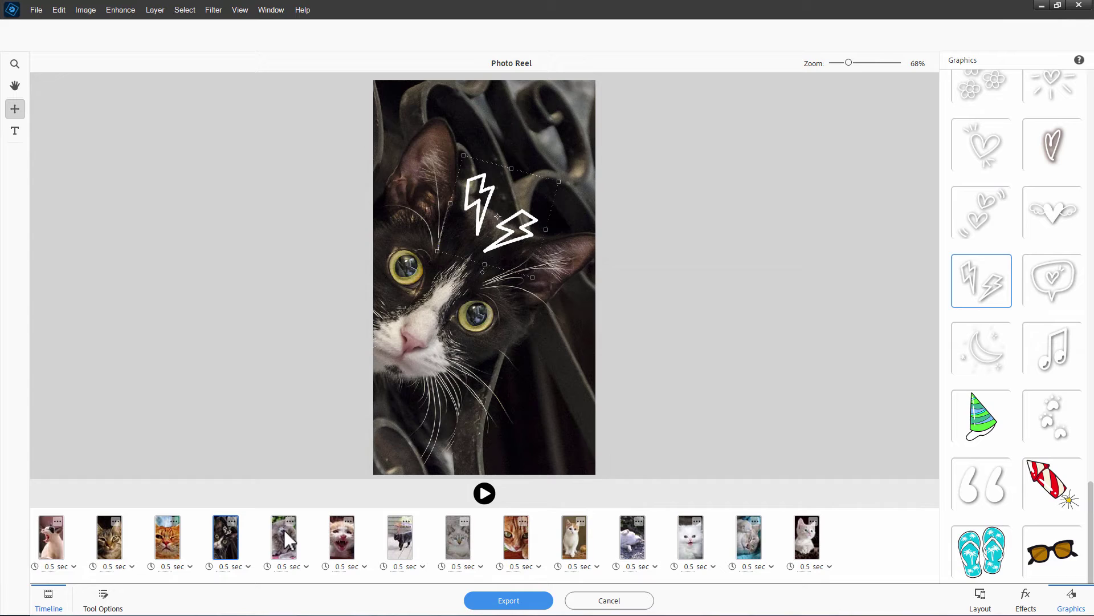
# Step: Select the grey yawning cat clip and add the sunglasses sticker to it
pyautogui.click(285, 538)
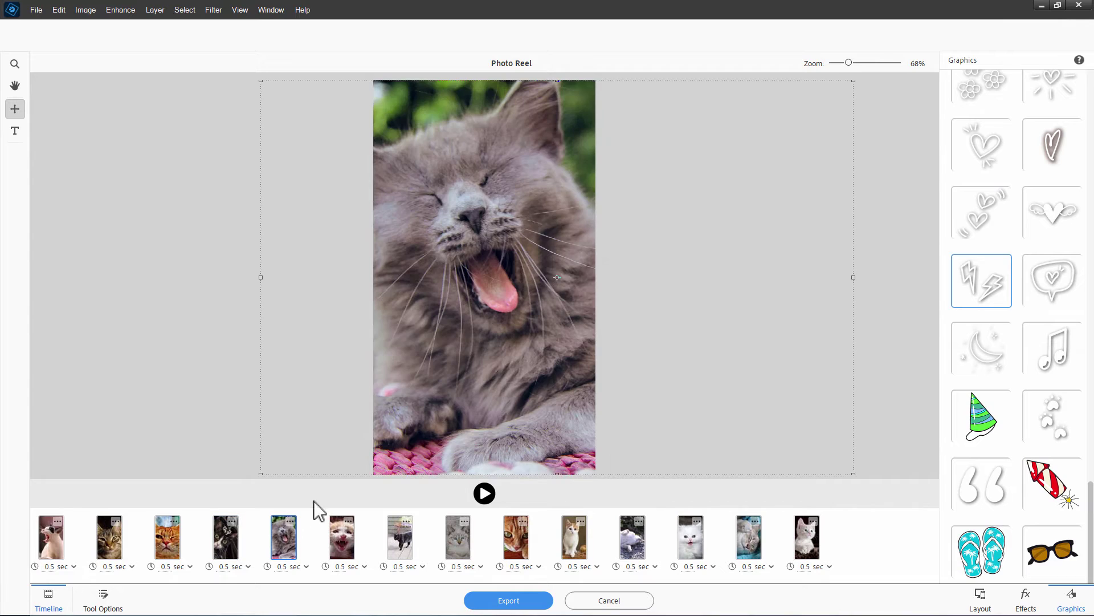
pyautogui.click(235, 542)
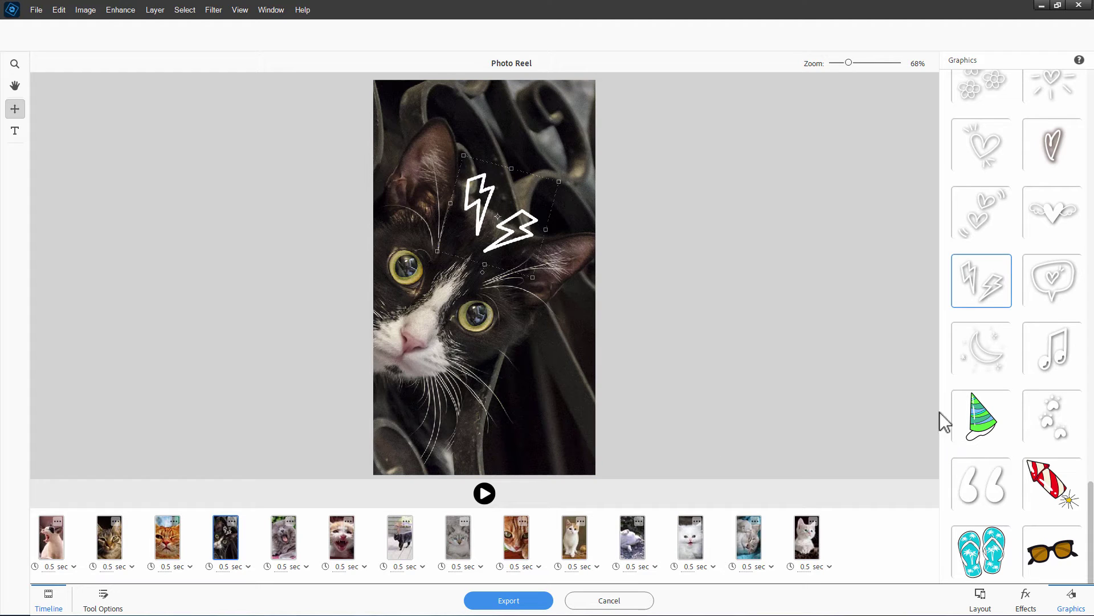
pyautogui.scroll(1, 1017, 324)
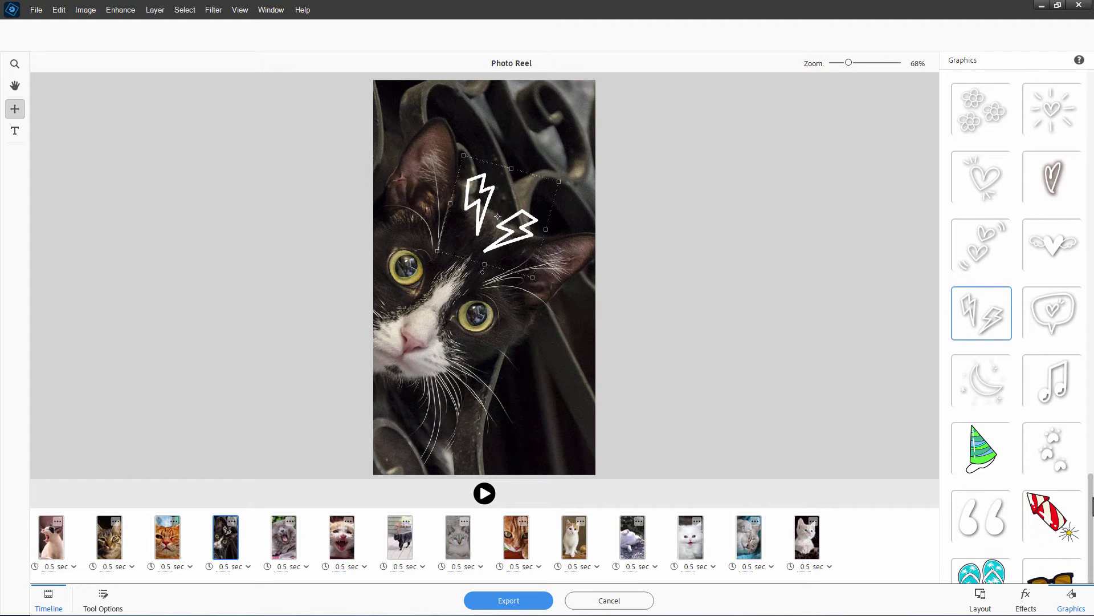
pyautogui.scroll(-2, 1017, 325)
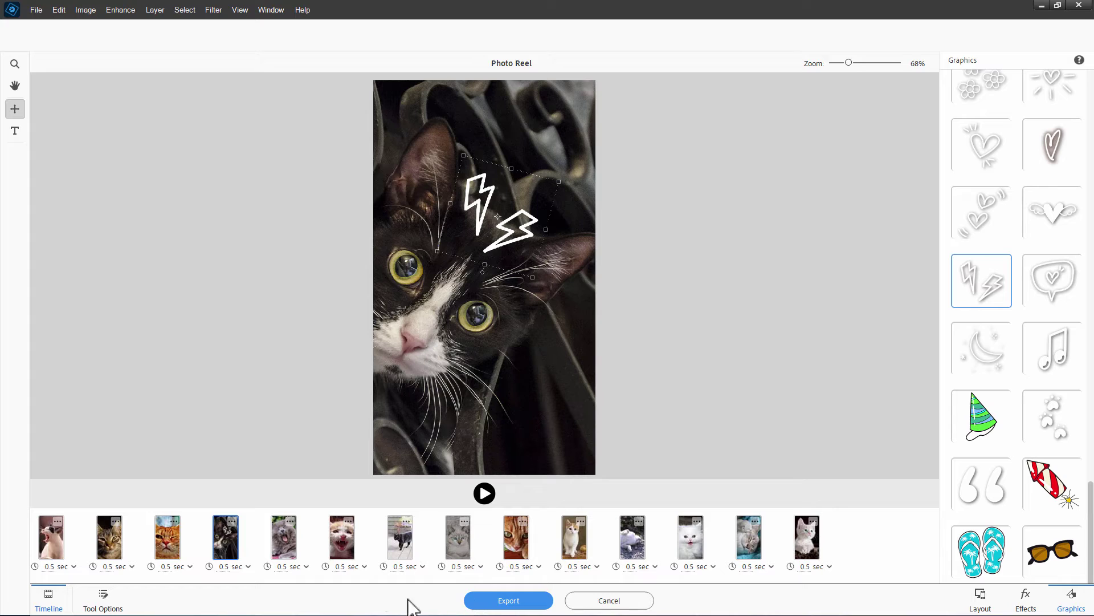
pyautogui.click(296, 547)
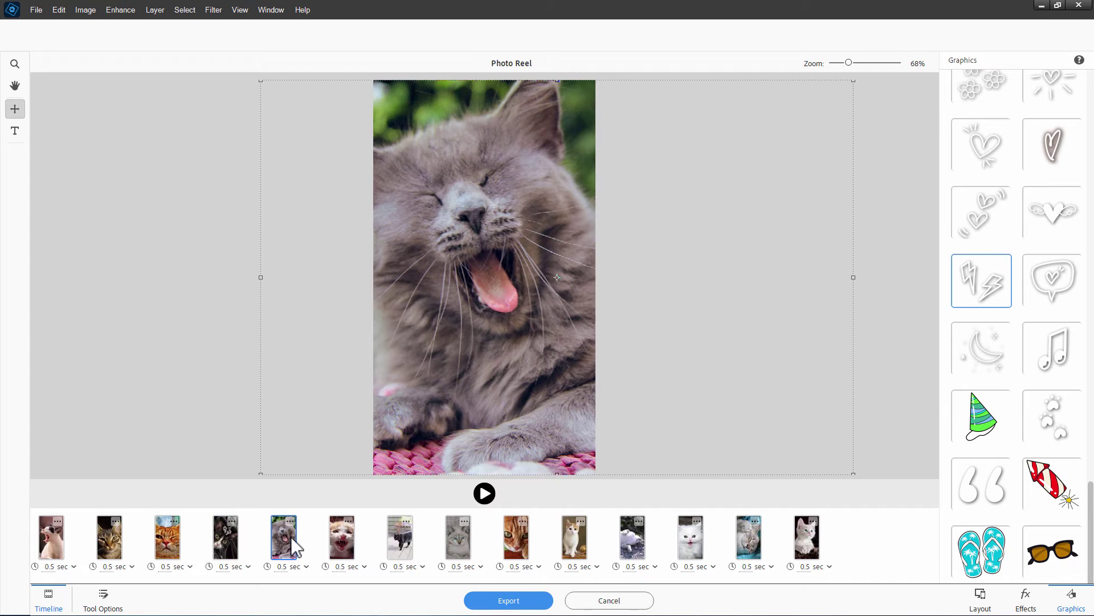
pyautogui.doubleClick(1047, 565)
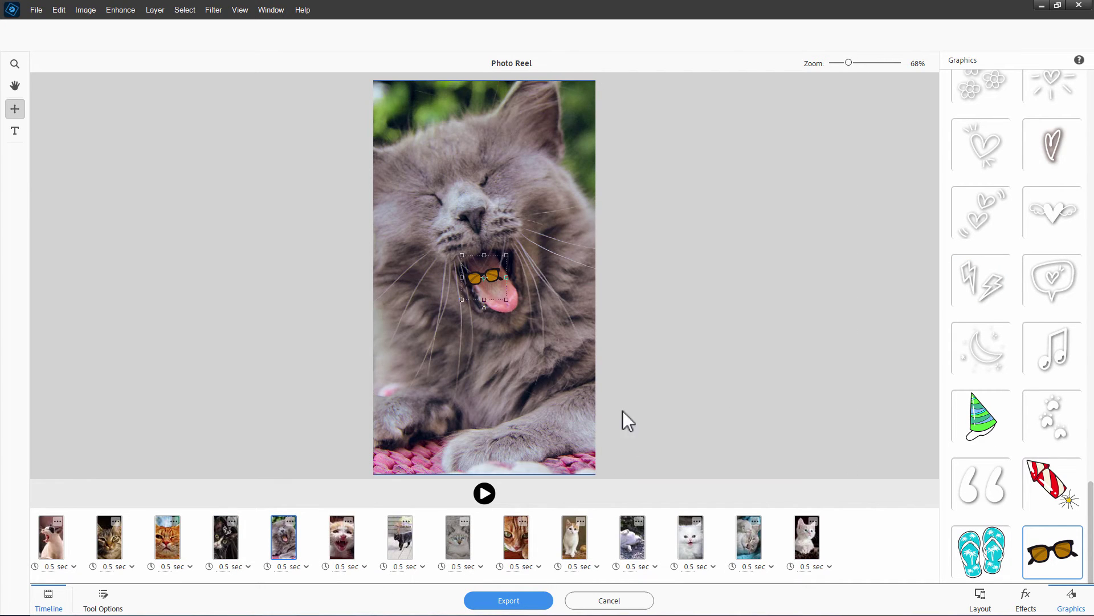
# Step: Move the sunglasses over the cat's eyes, enlarge them, tilt slightly counter-clockwise and confirm
pyautogui.moveTo(494, 279); pyautogui.dragTo(553, 276)
pyautogui.moveTo(497, 212); pyautogui.dragTo(469, 191)
pyautogui.moveTo(526, 247); pyautogui.dragTo(570, 290)
pyautogui.moveTo(515, 223); pyautogui.dragTo(492, 200)
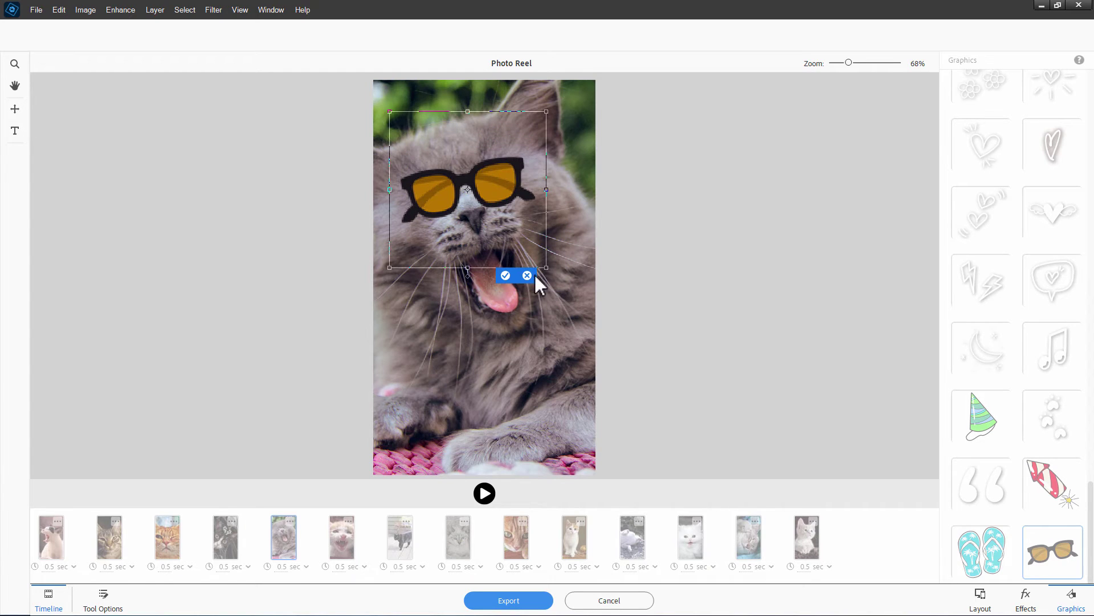
pyautogui.moveTo(555, 273)
pyautogui.mouseDown()
pyautogui.moveTo(579, 251)
pyautogui.moveTo(561, 265)
pyautogui.mouseUp()
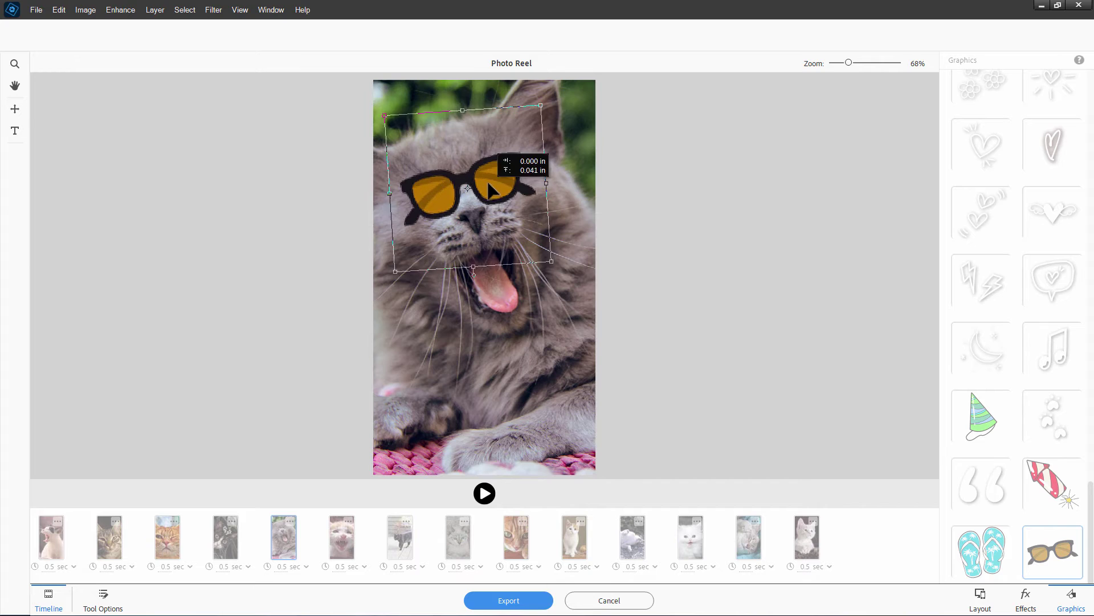
pyautogui.click(404, 279)
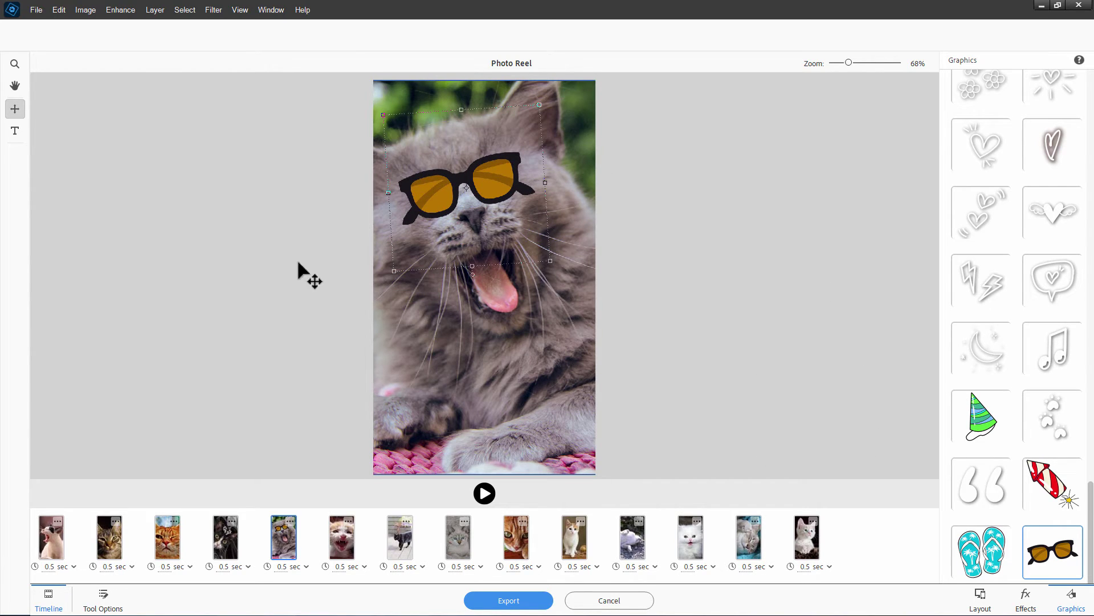
pyautogui.moveTo(849, 62); pyautogui.dragTo(848, 64)
pyautogui.moveTo(1089, 513); pyautogui.dragTo(1085, 91)
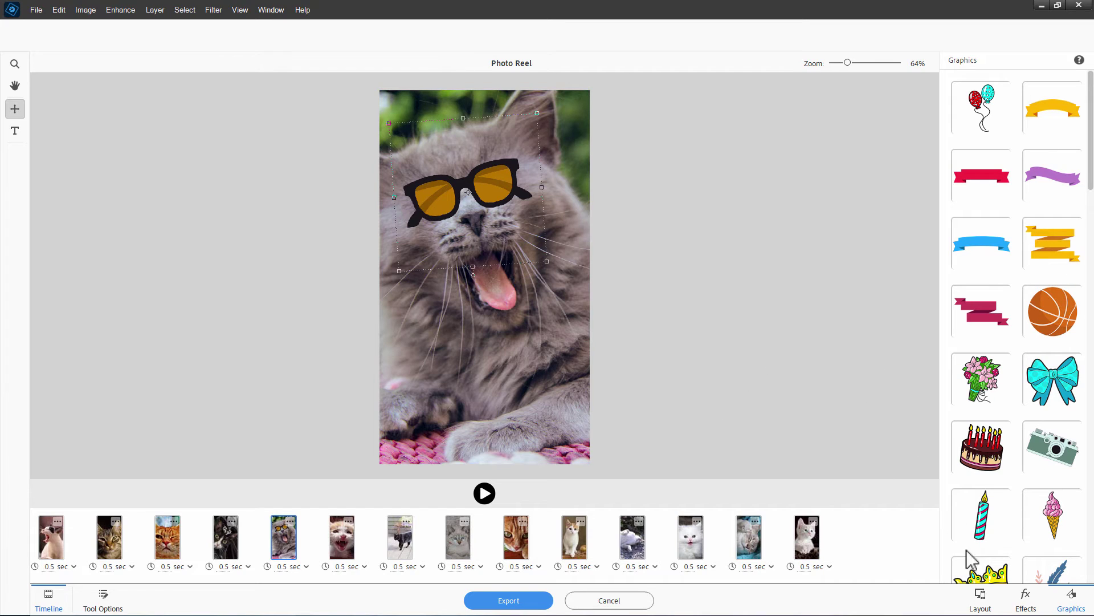
pyautogui.click(981, 602)
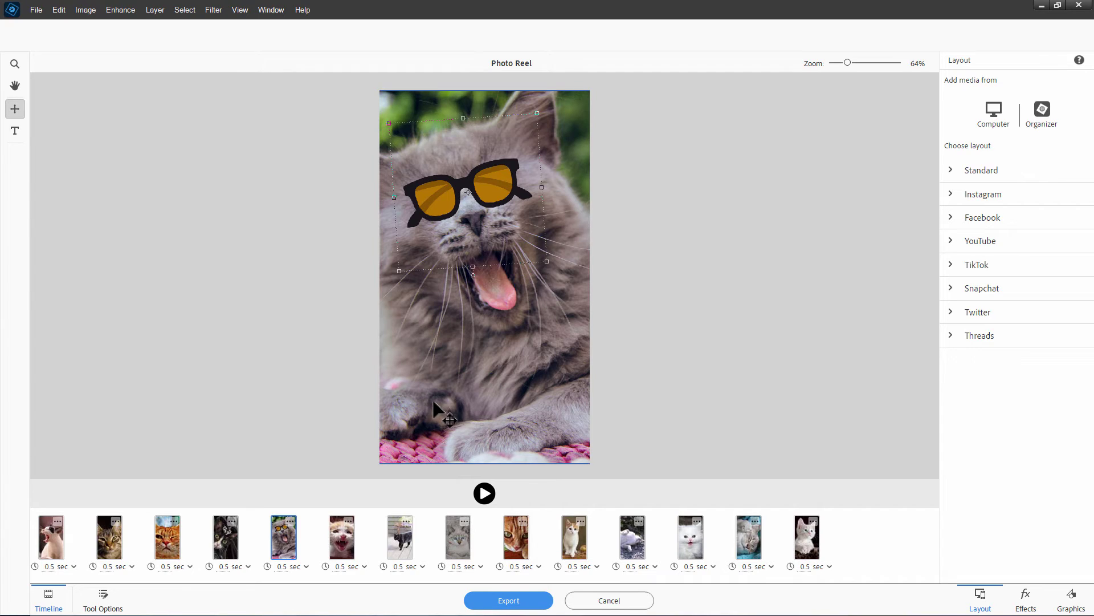
pyautogui.click(1036, 605)
pyautogui.click(1071, 601)
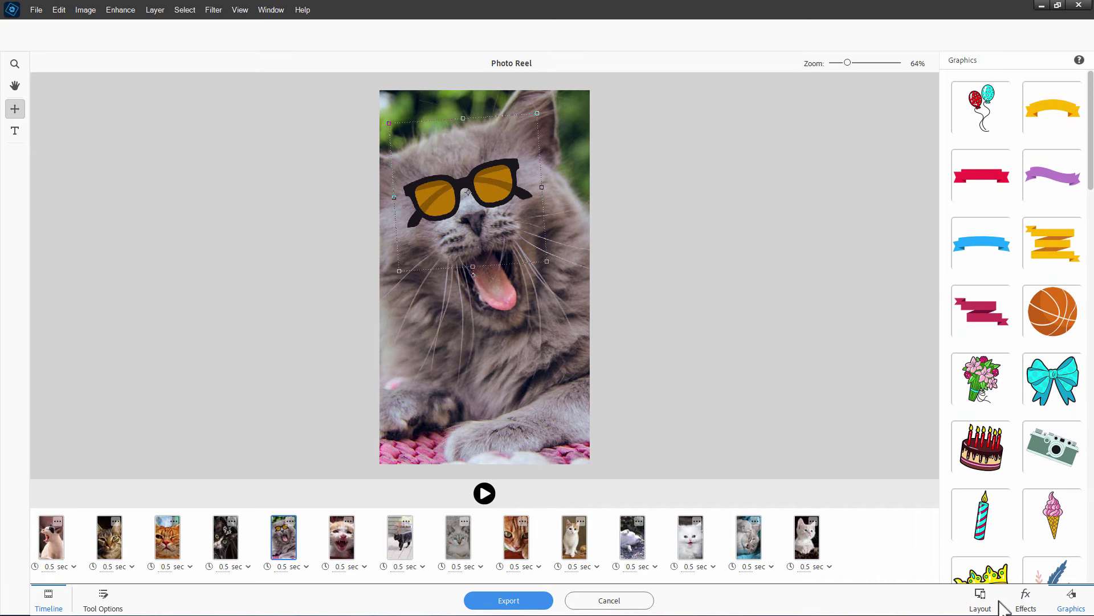
# Step: Open the Layout panel and step through the orange cat to the tabby close-up frame
pyautogui.click(980, 601)
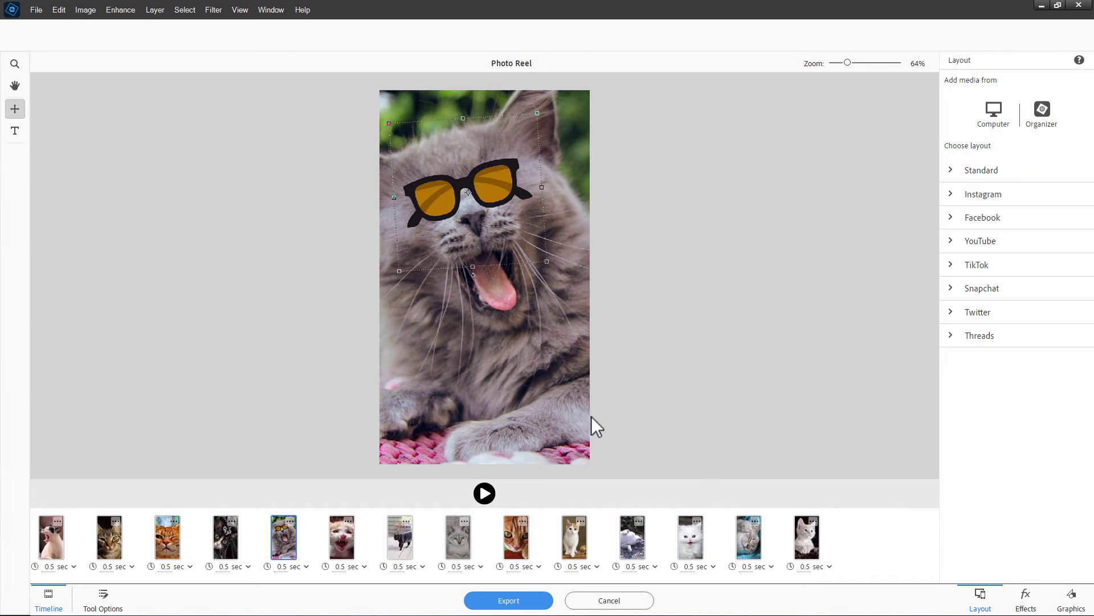
pyautogui.click(170, 539)
pyautogui.click(108, 547)
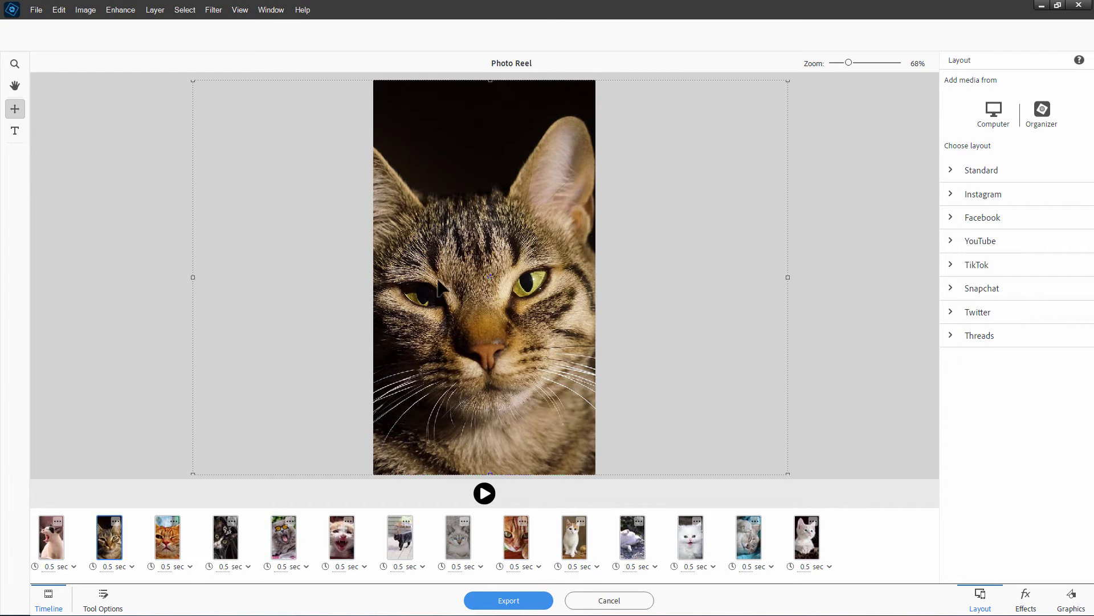
# Step: Drag timeline thumbnails so the orange close-up is sixth and the sunglasses grey cat seventh
pyautogui.click(283, 537)
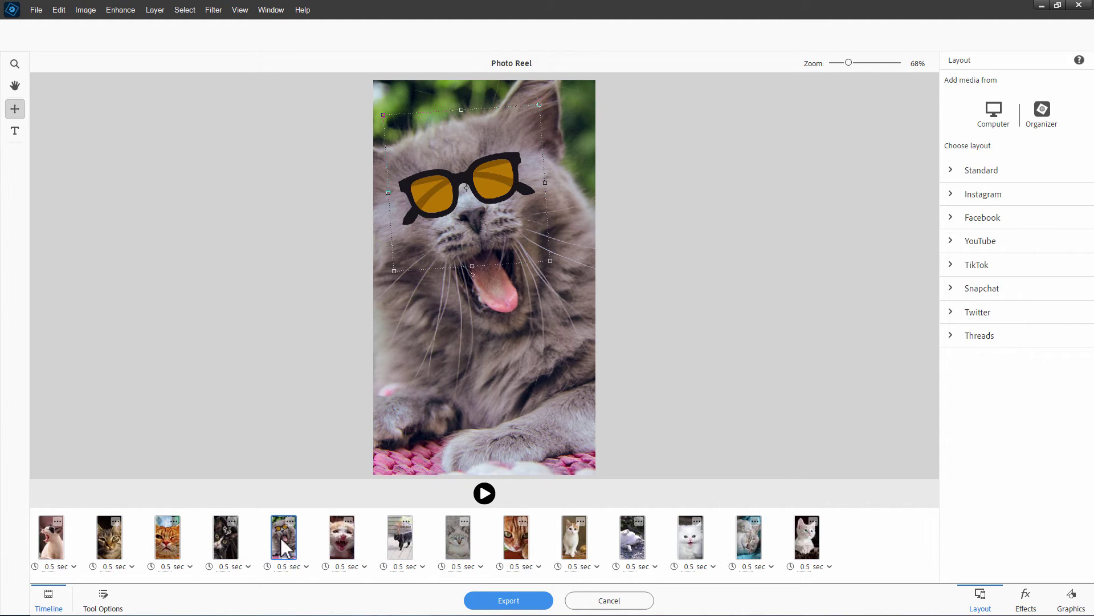
pyautogui.moveTo(285, 550); pyautogui.dragTo(420, 556)
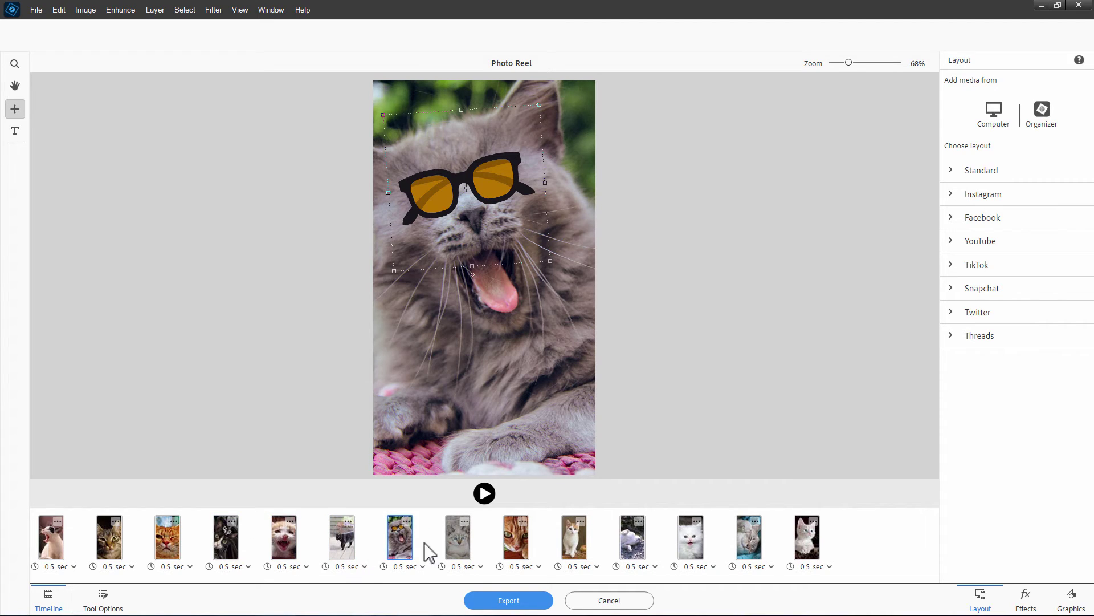
pyautogui.moveTo(516, 539); pyautogui.dragTo(322, 542)
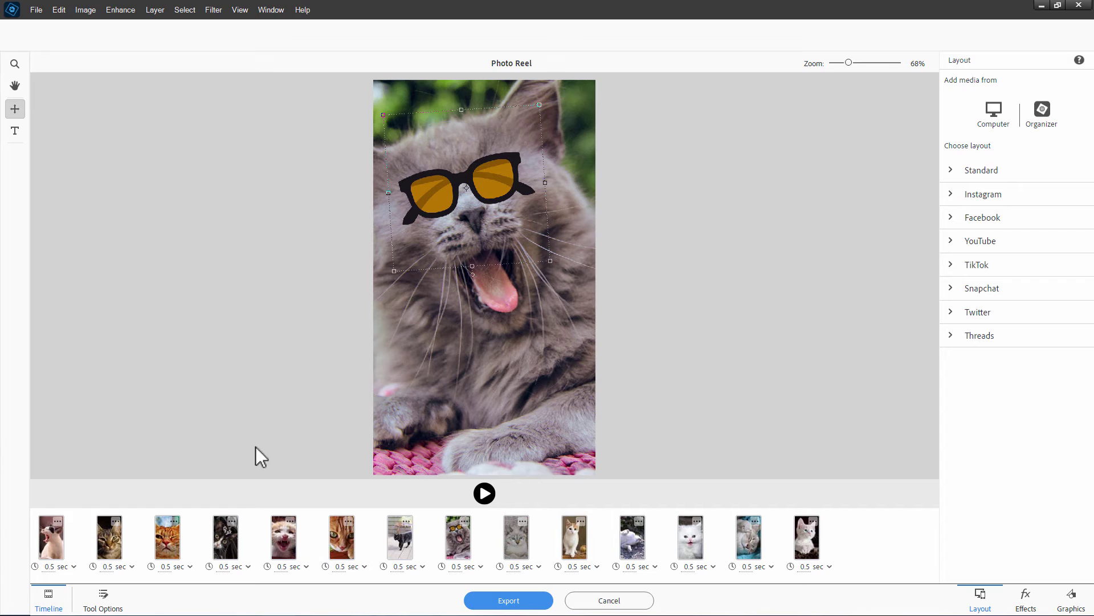
pyautogui.moveTo(463, 539); pyautogui.dragTo(383, 546)
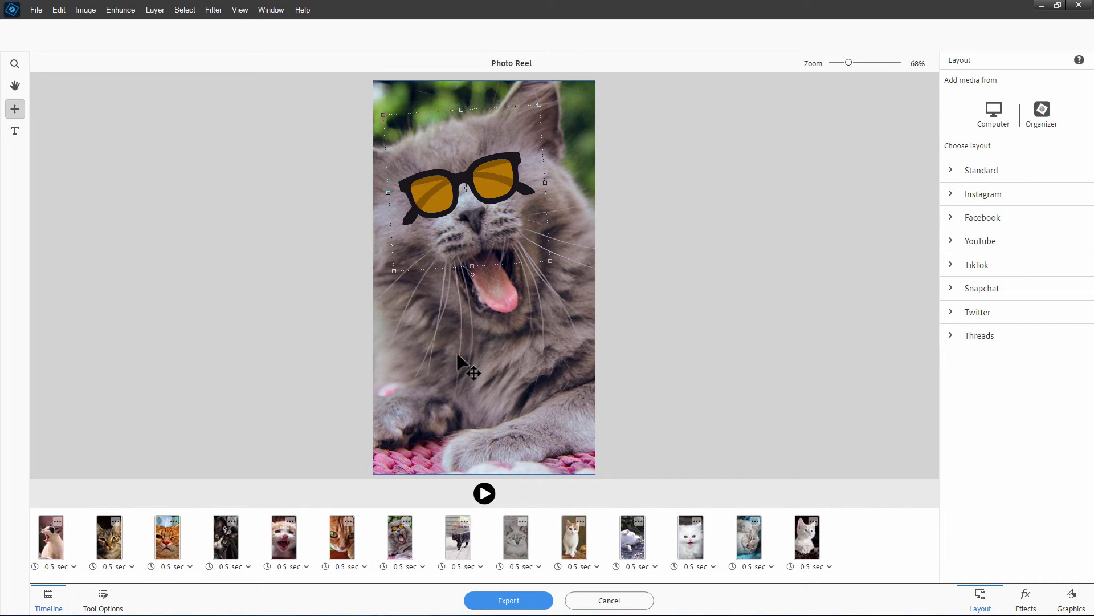
# Step: Add the text 'HI CAT' to the photo and move it to the frame centre
pyautogui.click(16, 131)
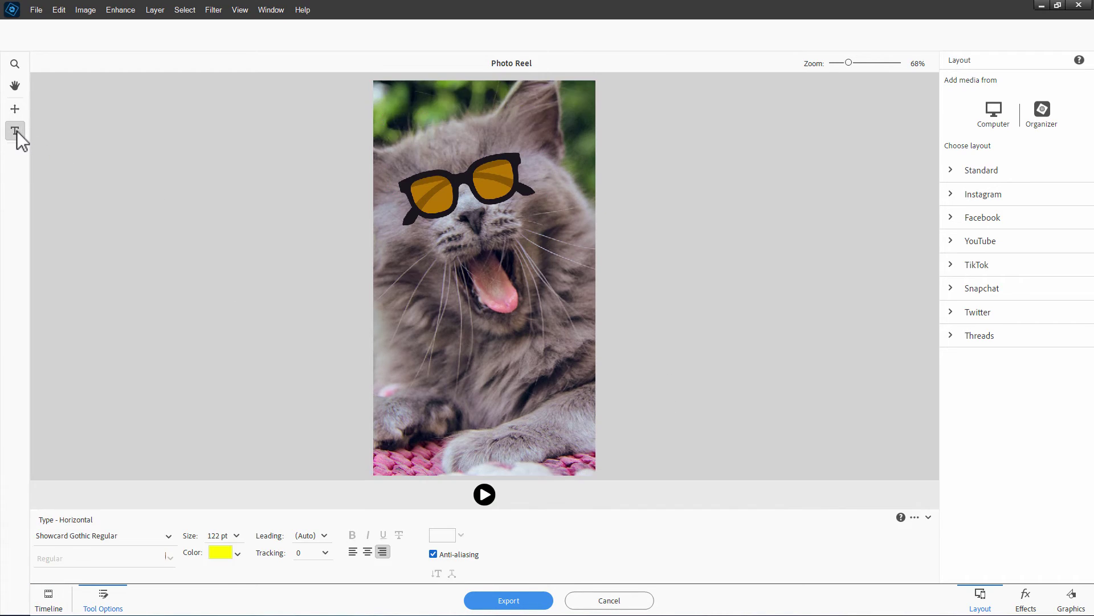
pyautogui.click(424, 355)
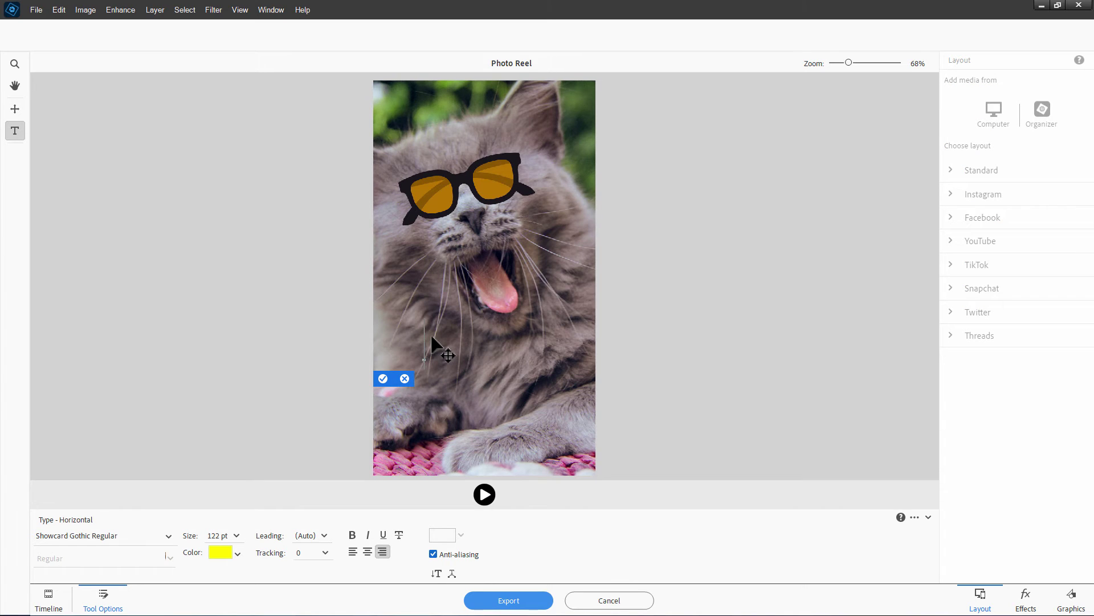
pyautogui.write('HI CAT')
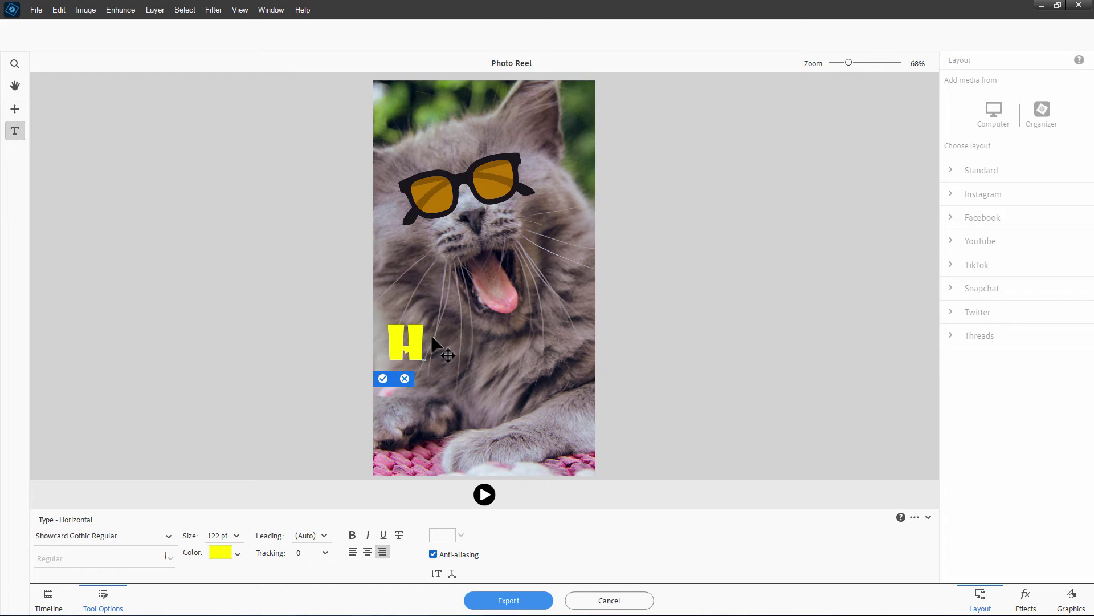
pyautogui.click(383, 377)
pyautogui.moveTo(393, 348); pyautogui.dragTo(518, 388)
# Step: Preview the font, colour and size lists, keeping Showcard Gothic at 122 pt
pyautogui.doubleClick(486, 386)
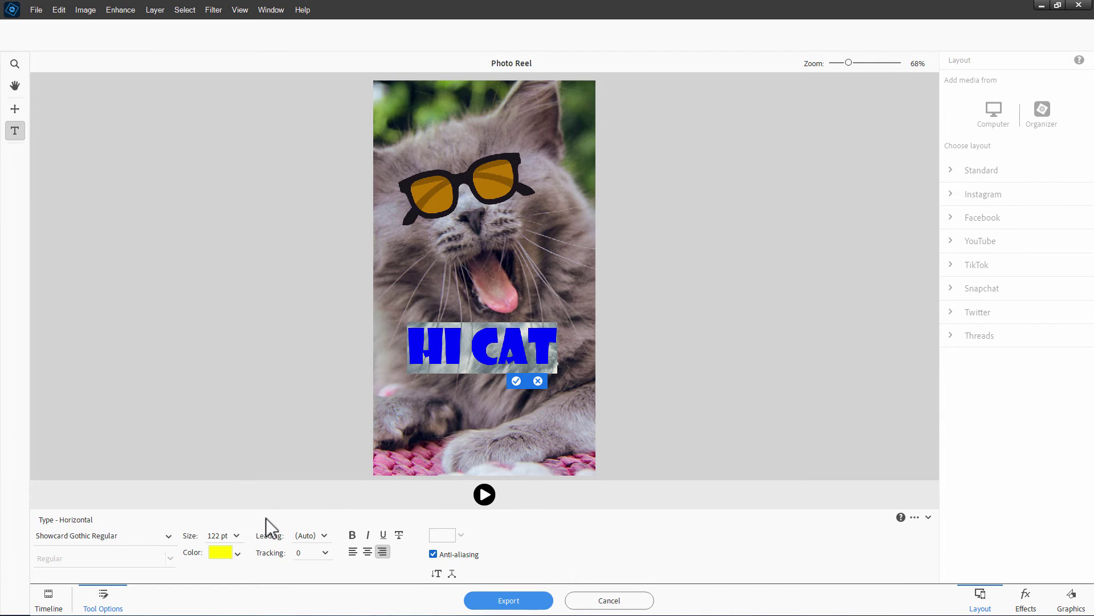
pyautogui.click(168, 537)
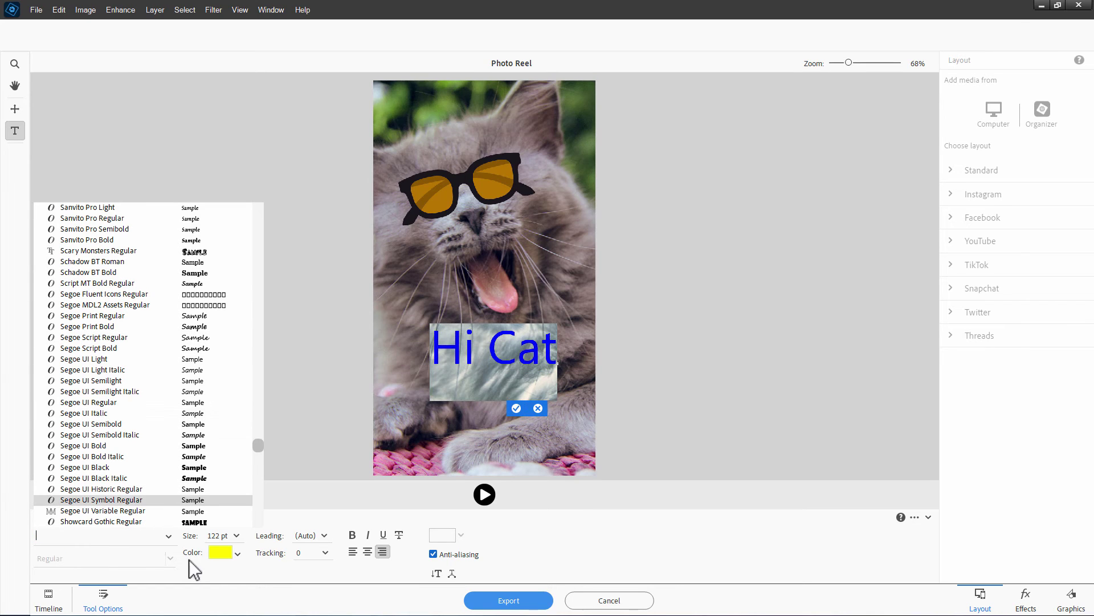
pyautogui.click(238, 554)
pyautogui.click(239, 555)
pyautogui.click(238, 555)
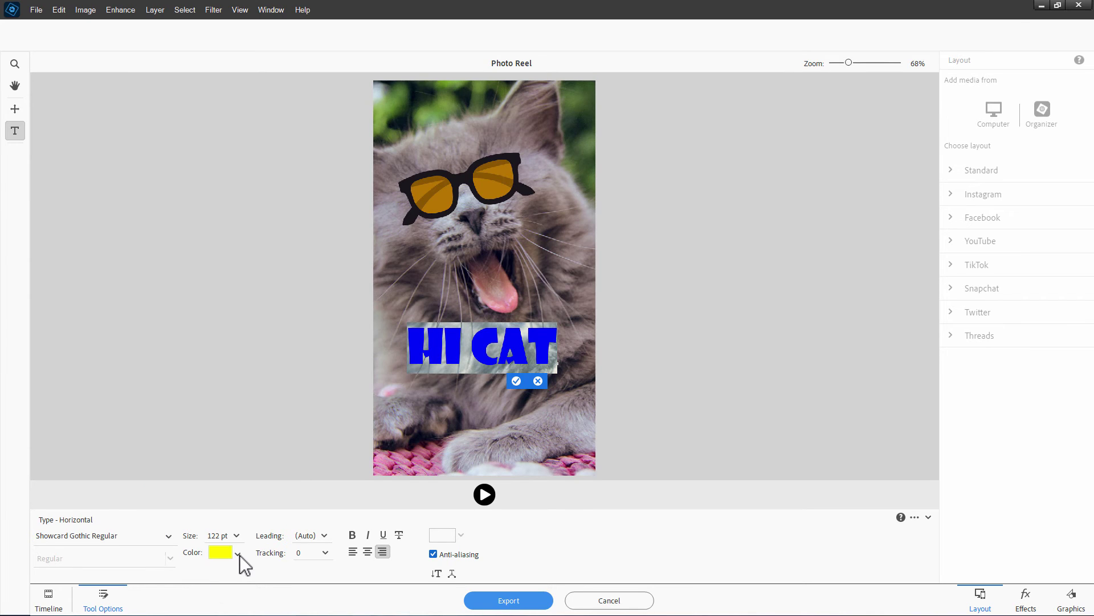
pyautogui.click(236, 535)
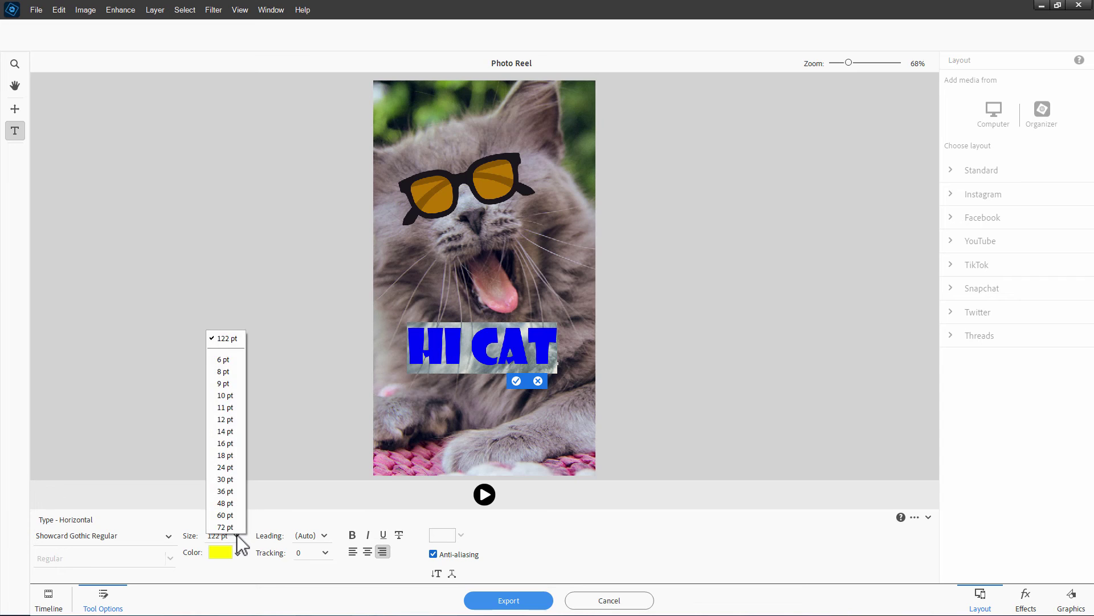
pyautogui.click(236, 536)
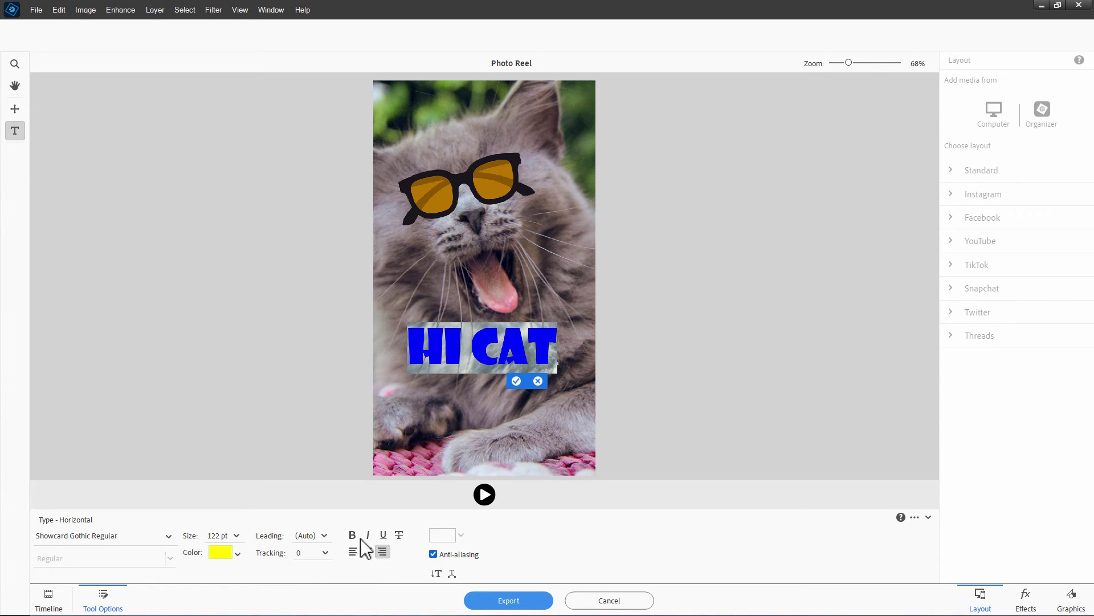
# Step: Right-align HI CAT, try vertical orientation, and leave it horizontal before warping
pyautogui.click(382, 551)
pyautogui.click(437, 573)
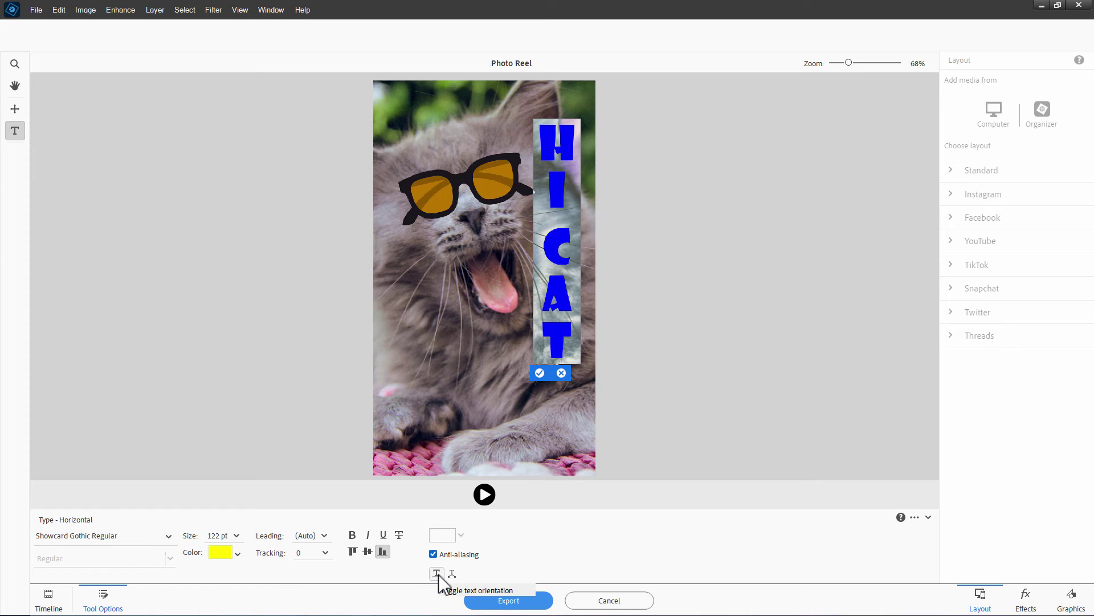
pyautogui.click(437, 573)
pyautogui.click(437, 573)
pyautogui.click(436, 574)
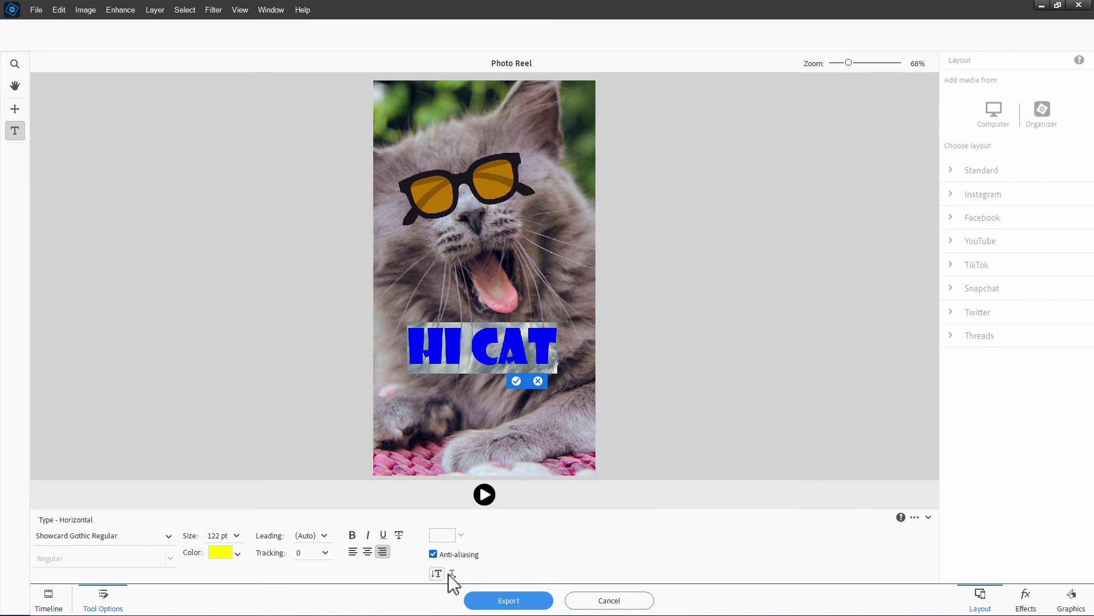
pyautogui.click(452, 573)
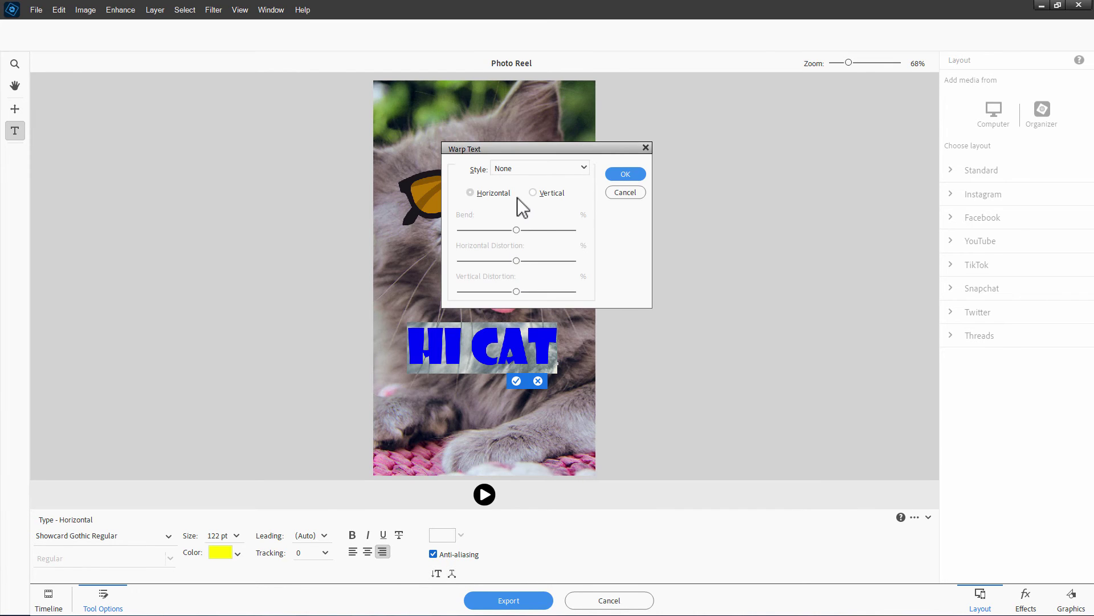
# Step: Warp HI CAT with the Arc style at about +39 bend
pyautogui.click(555, 167)
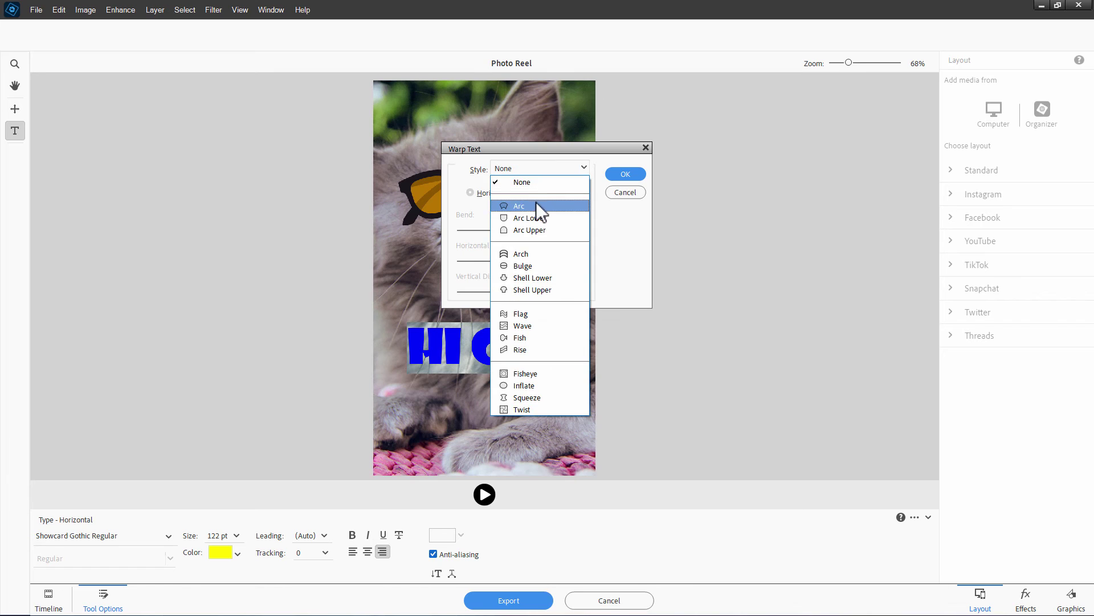
pyautogui.click(536, 202)
pyautogui.moveTo(546, 230); pyautogui.dragTo(543, 231)
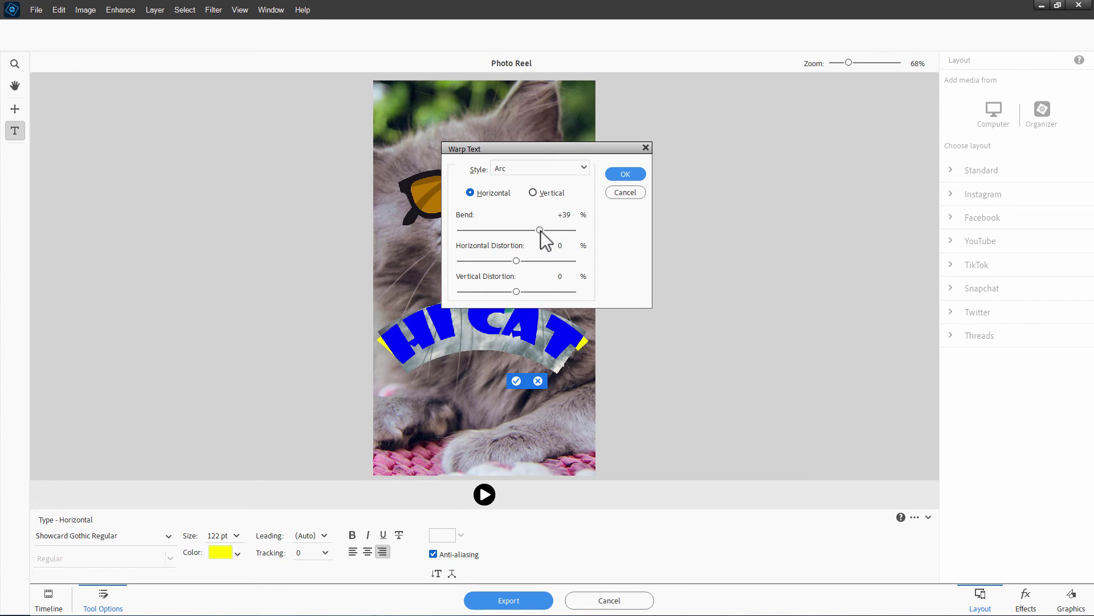
pyautogui.click(622, 177)
# Step: Move the yellow arched HI CAT text lower near the cat's paws and commit it
pyautogui.click(547, 380)
pyautogui.moveTo(485, 371); pyautogui.dragTo(487, 427)
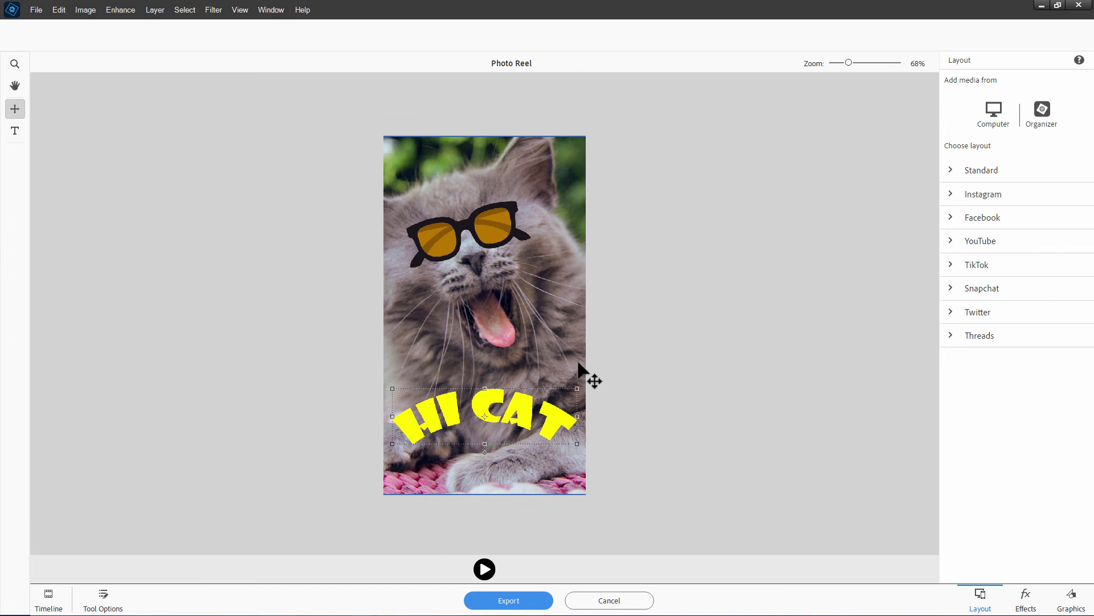
pyautogui.doubleClick(484, 426)
pyautogui.click(615, 396)
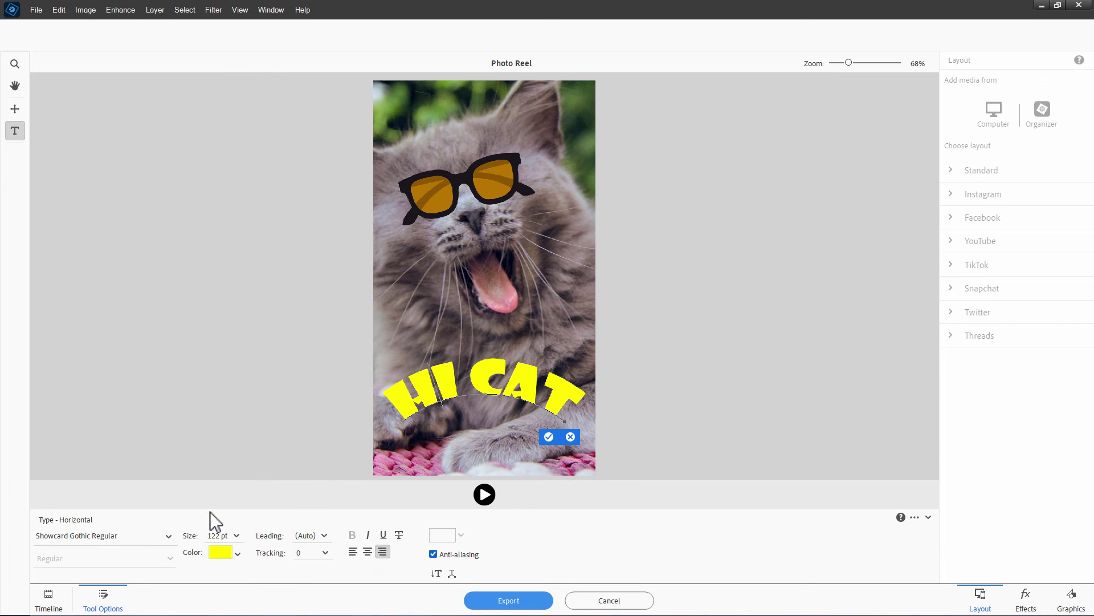
pyautogui.click(549, 437)
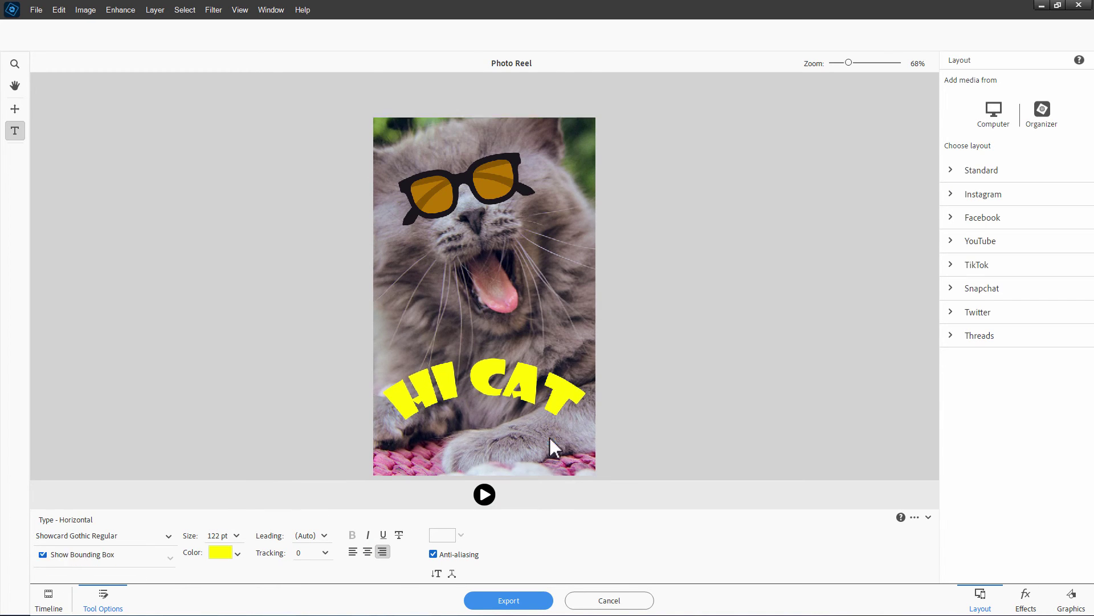
# Step: Save the reel as the MP4 'Cool Cats' in the Cats folder and exit Photo Reel
pyautogui.click(48, 601)
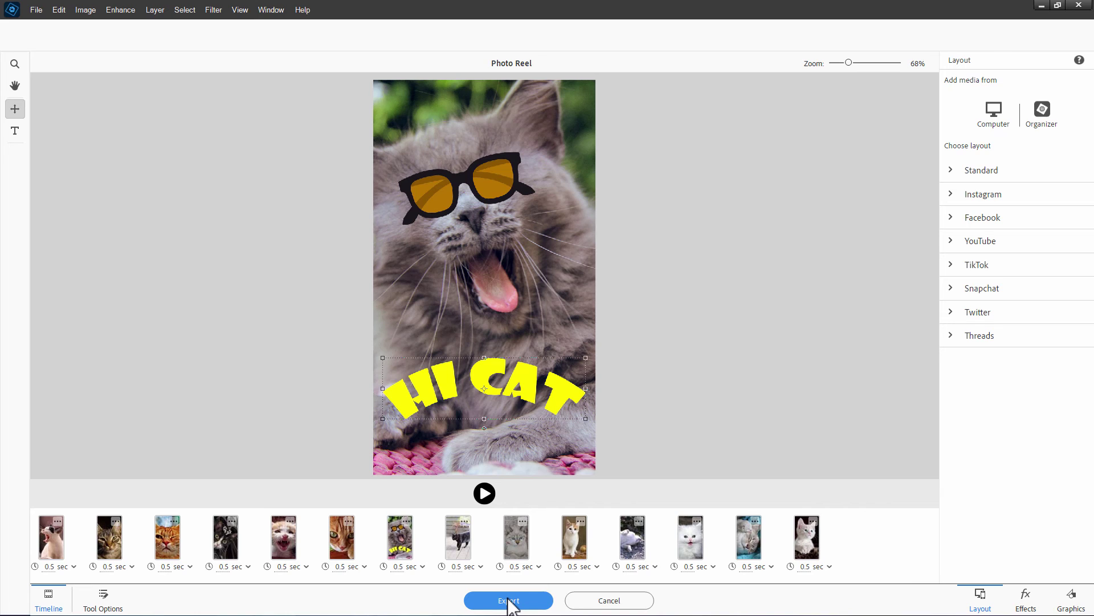
pyautogui.write('Cool Cats')
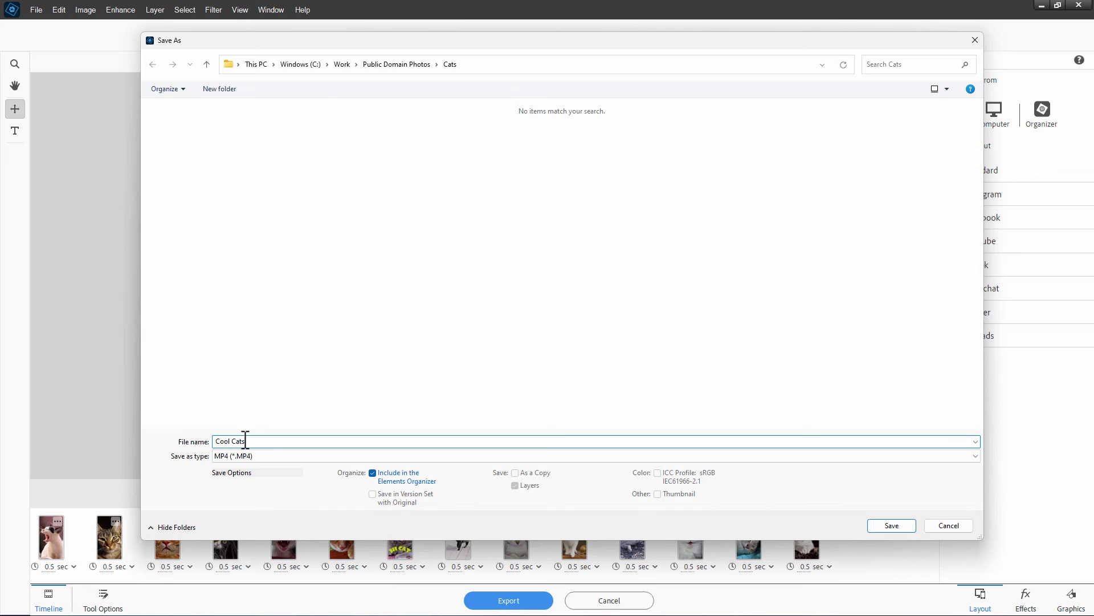
pyautogui.click(888, 525)
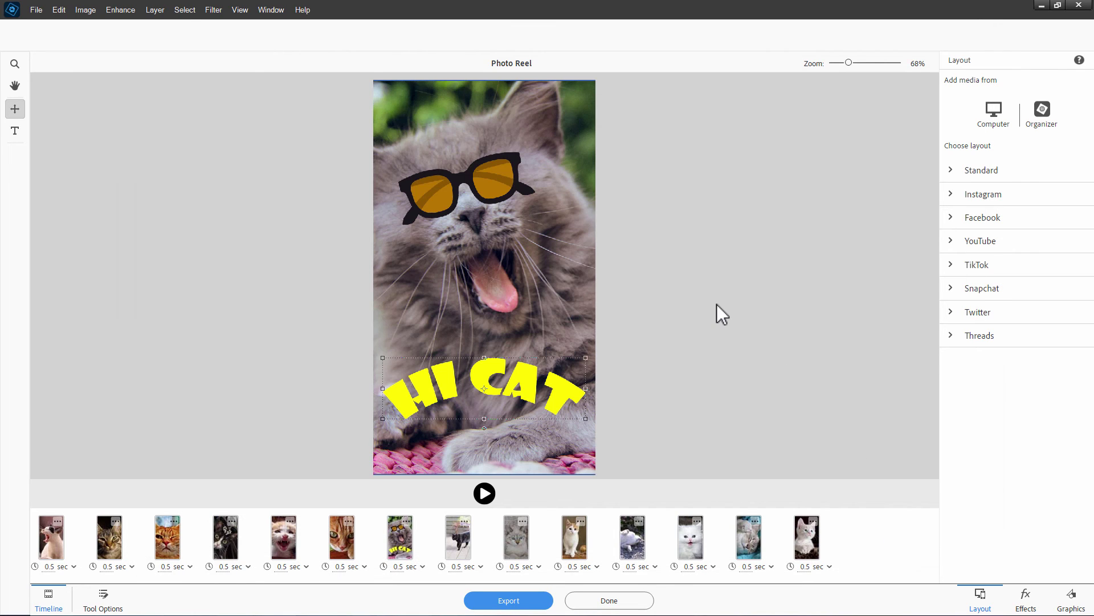
pyautogui.click(610, 601)
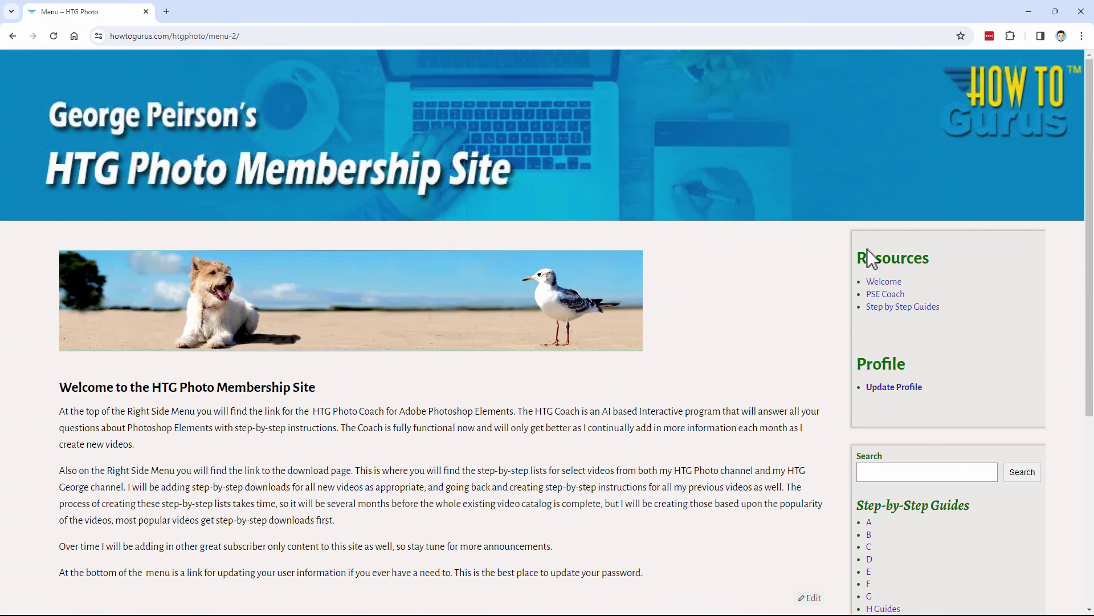
# Step: Search PSE Coach for 'photo reel' and read the Create Photo Reel article
pyautogui.click(886, 297)
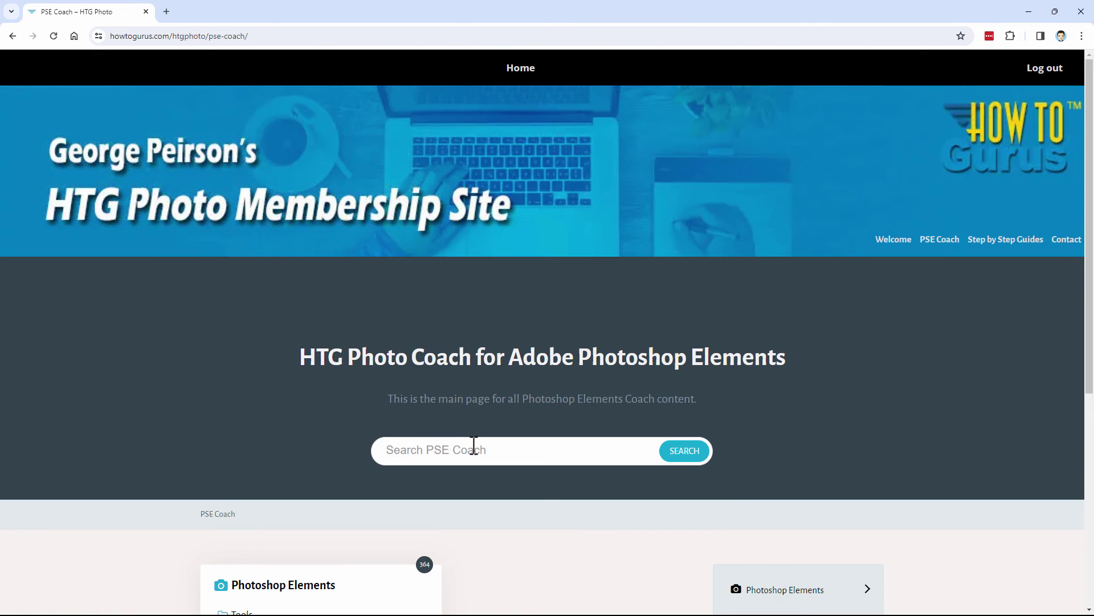
pyautogui.click(474, 445)
pyautogui.write('photo reel')
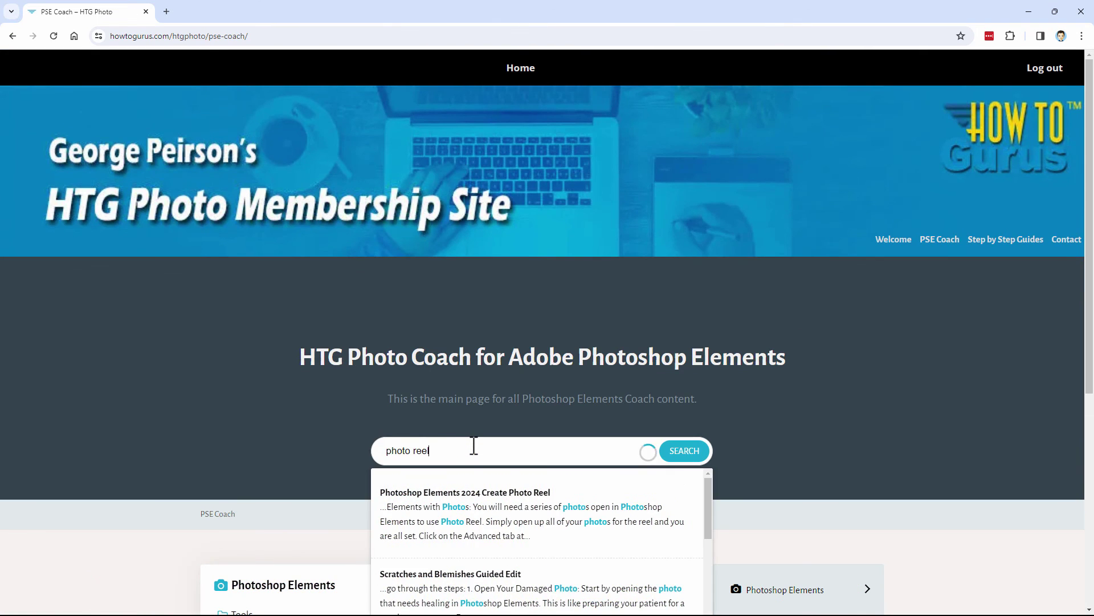
pyautogui.click(464, 494)
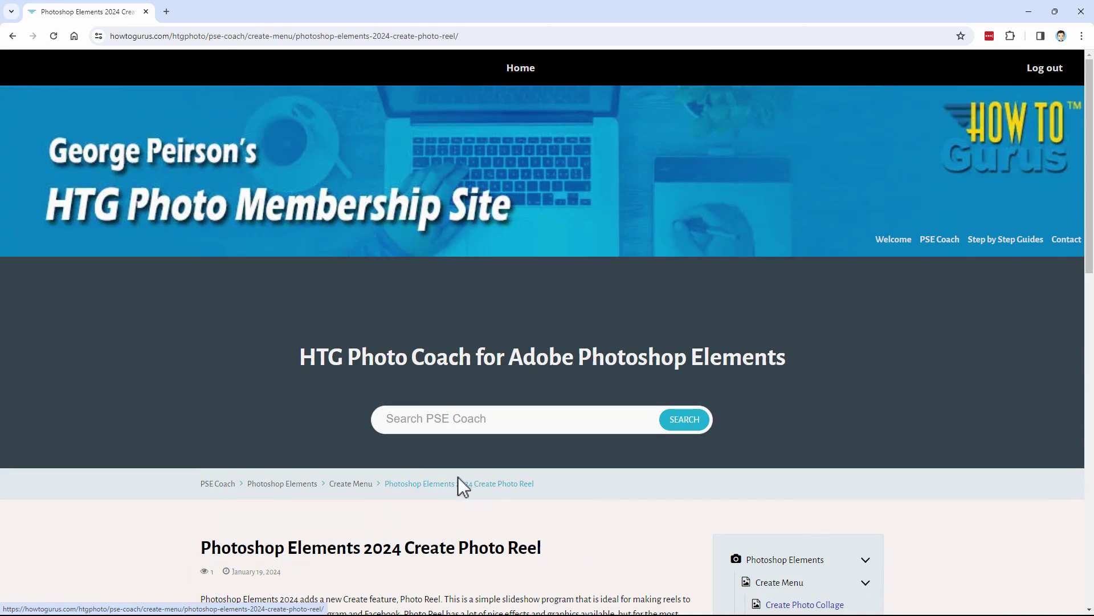
pyautogui.scroll(-5, 202, 464)
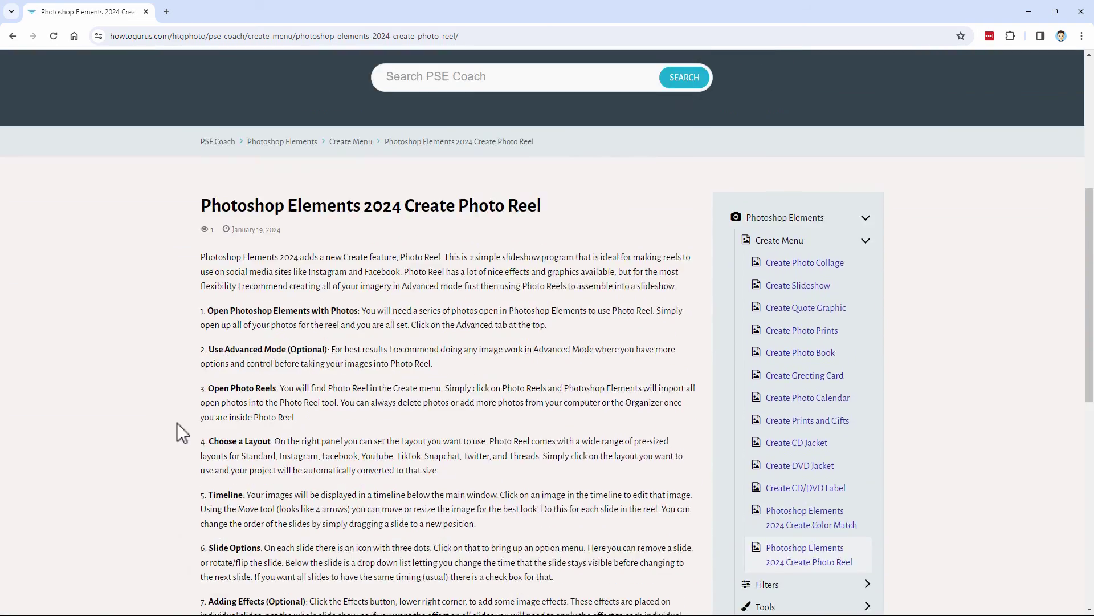
pyautogui.scroll(-4, 359, 274)
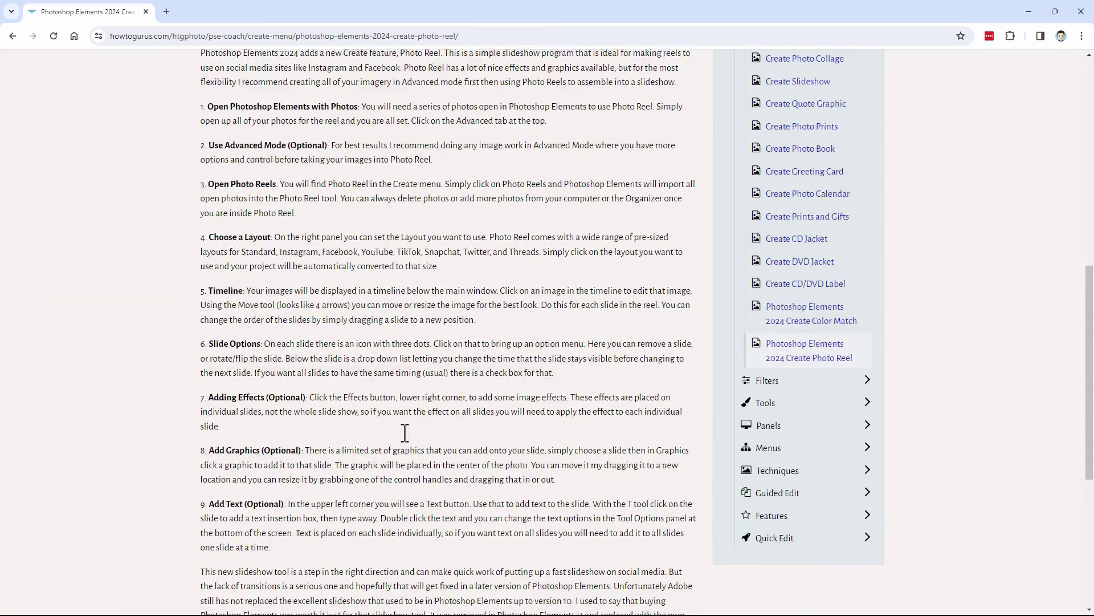
pyautogui.scroll(2, 404, 432)
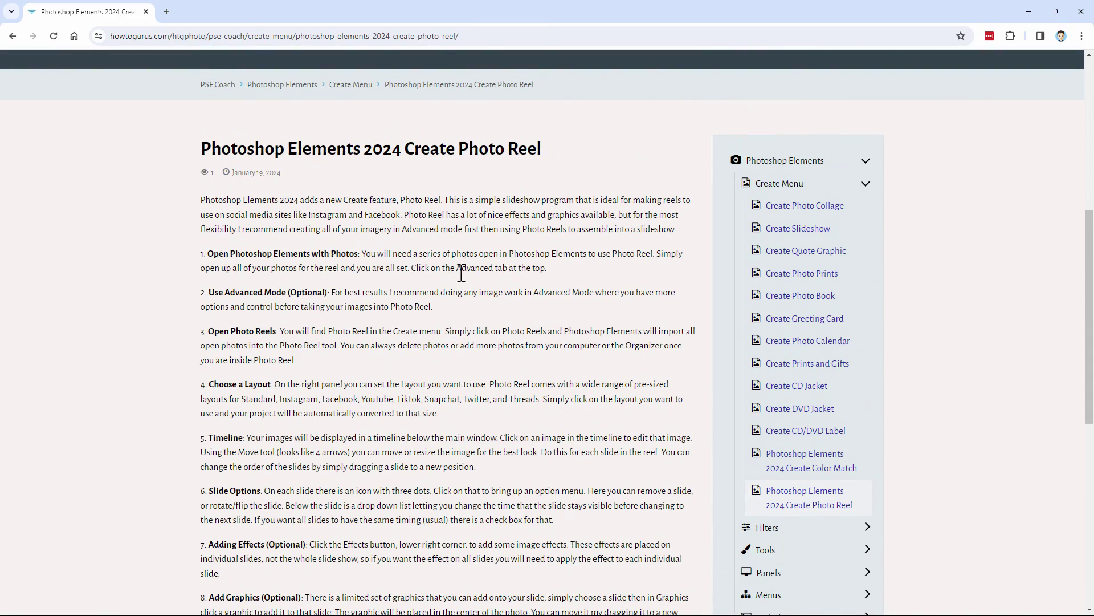
pyautogui.scroll(6, 452, 493)
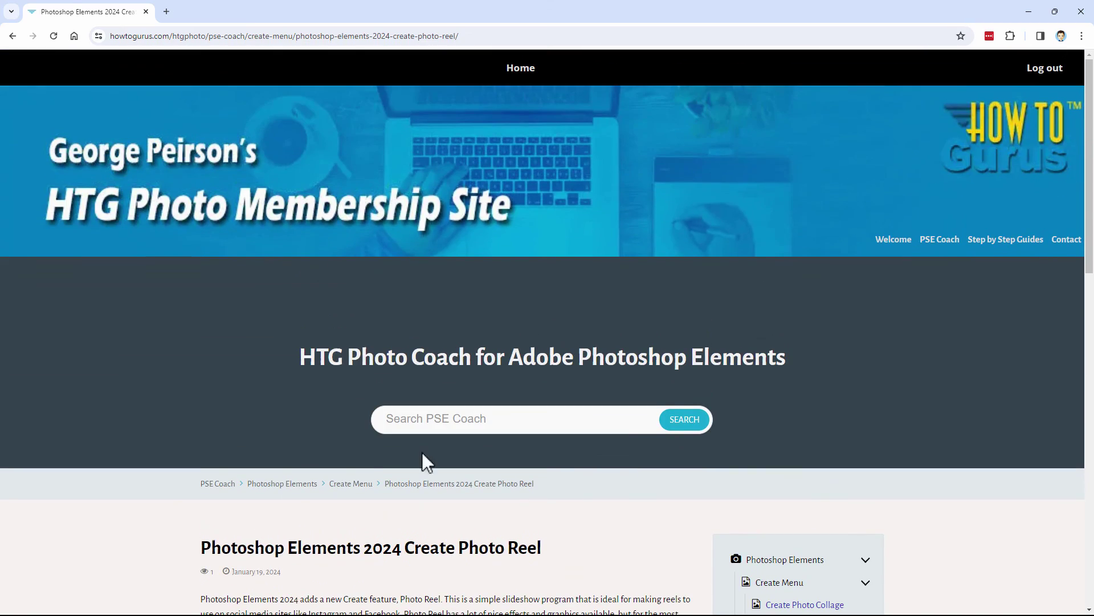
pyautogui.click(459, 418)
# Step: Search PSE Coach for 'graphics' and scroll through the Graphics Panel article
pyautogui.write('graphics')
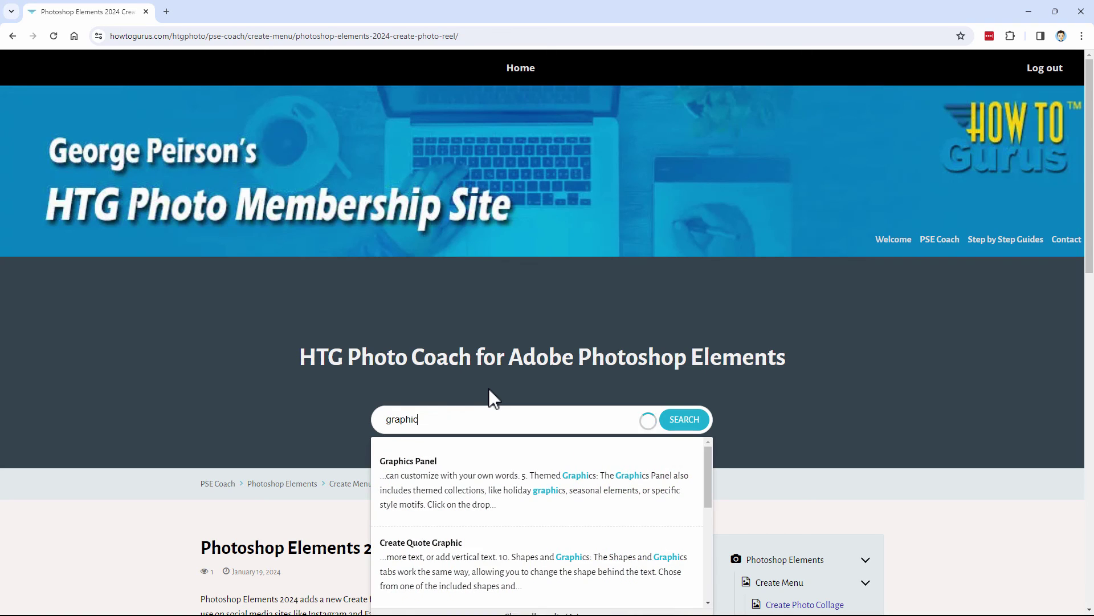
pyautogui.click(437, 461)
pyautogui.scroll(-5, 410, 484)
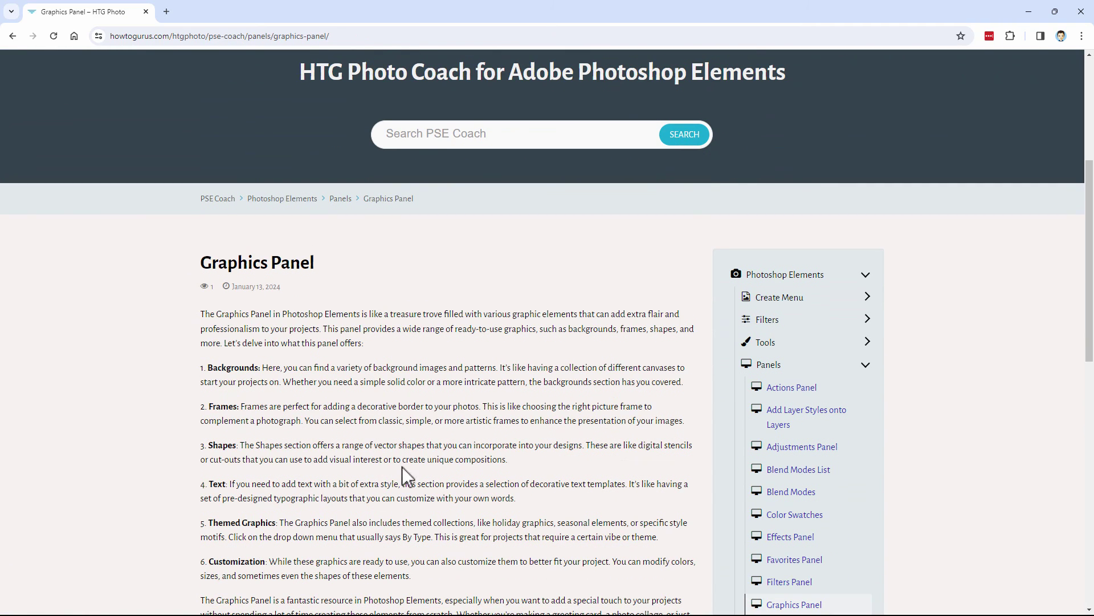
pyautogui.scroll(-2, 462, 432)
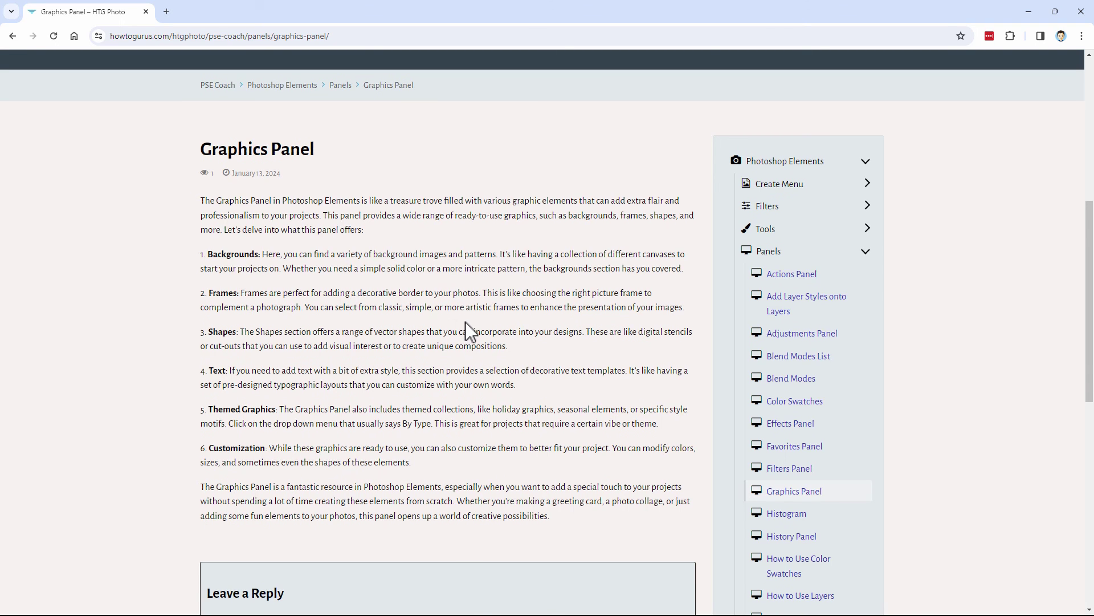
pyautogui.scroll(5, 465, 320)
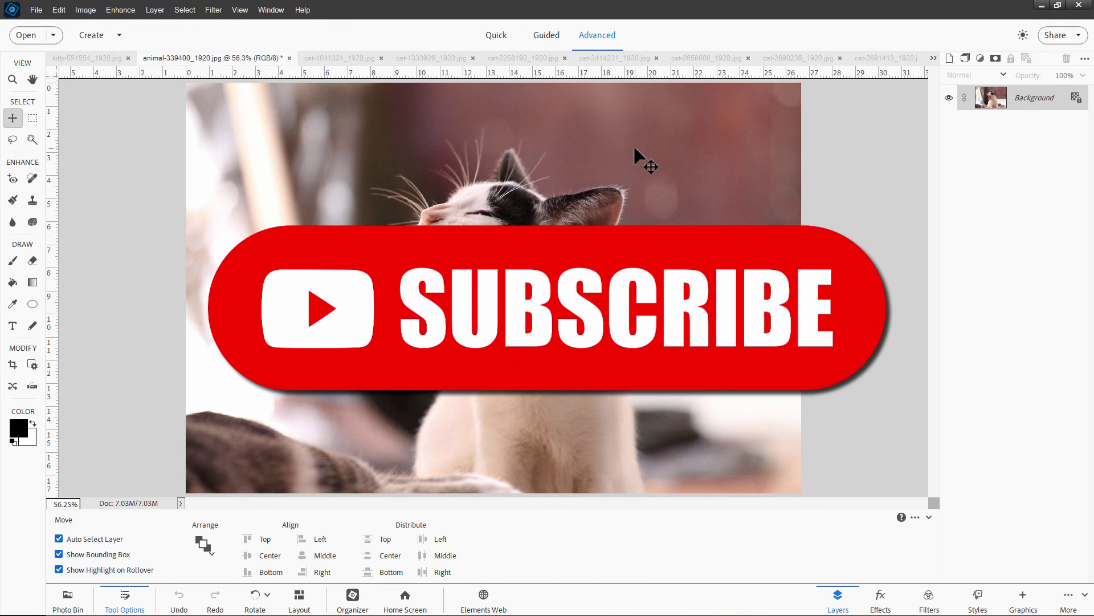